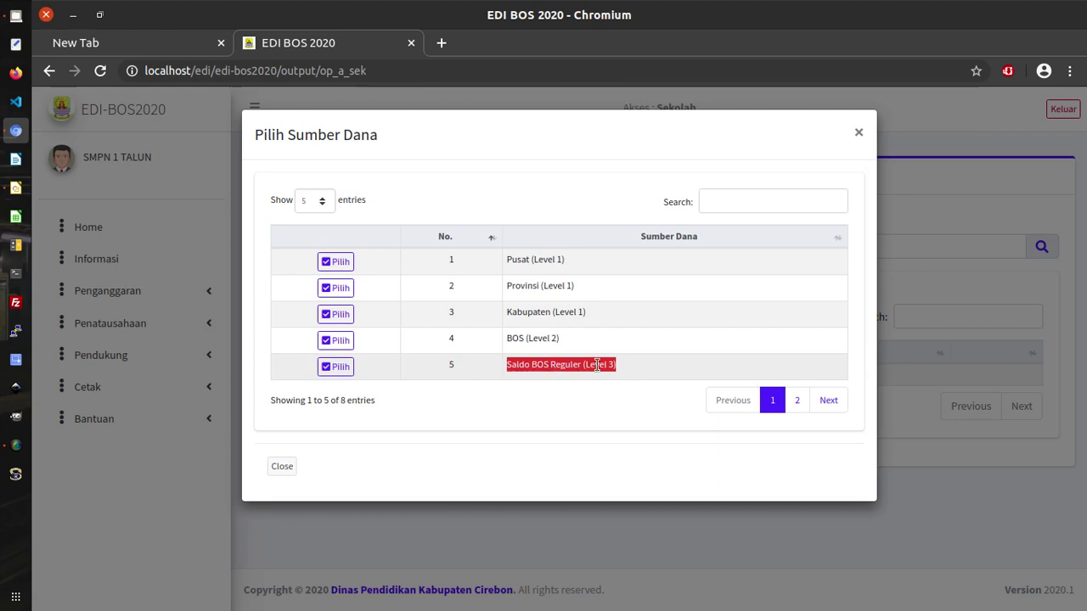
- Choose Saldo BOS Reguler (Level 3) as the fund source for the Anggaran Belanja report
click(348, 373)
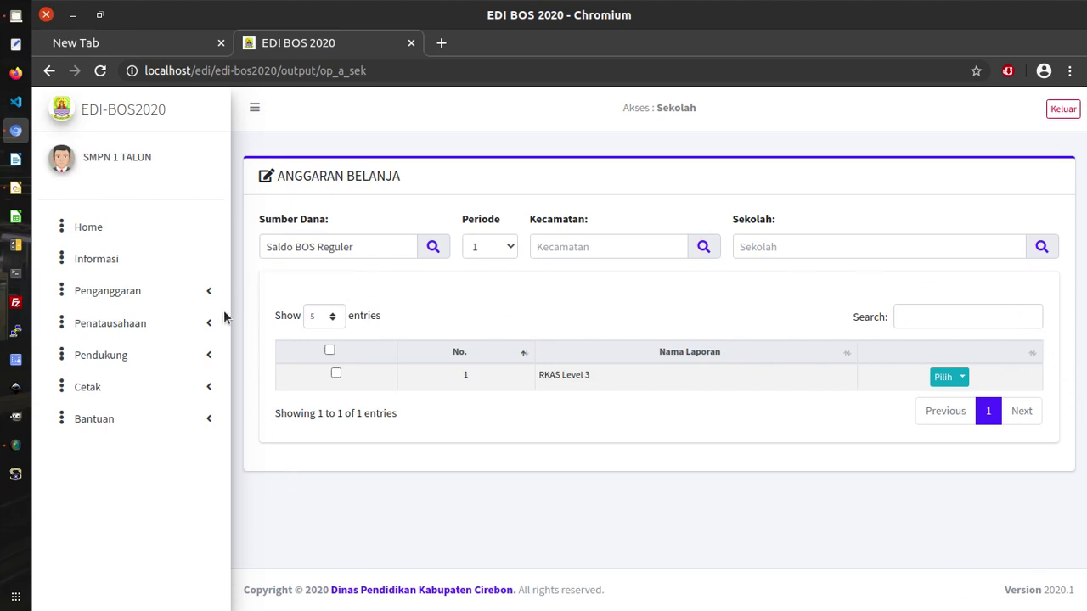
- Try to print the RKAS Level 3 report dated 12/02/2020 without a district or school selected, and close the print dialog
click(963, 380)
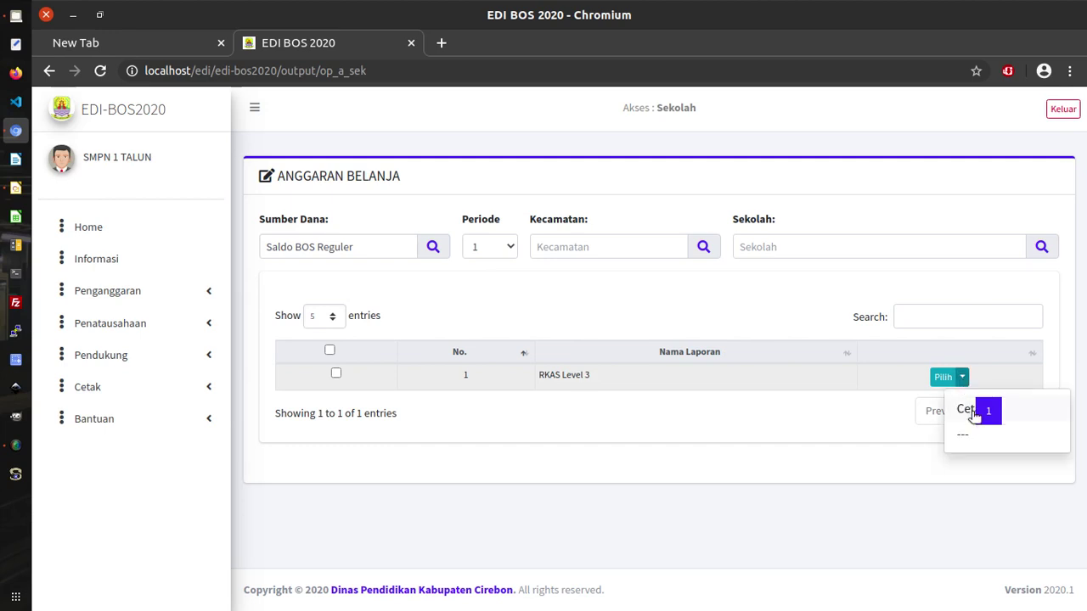
click(963, 411)
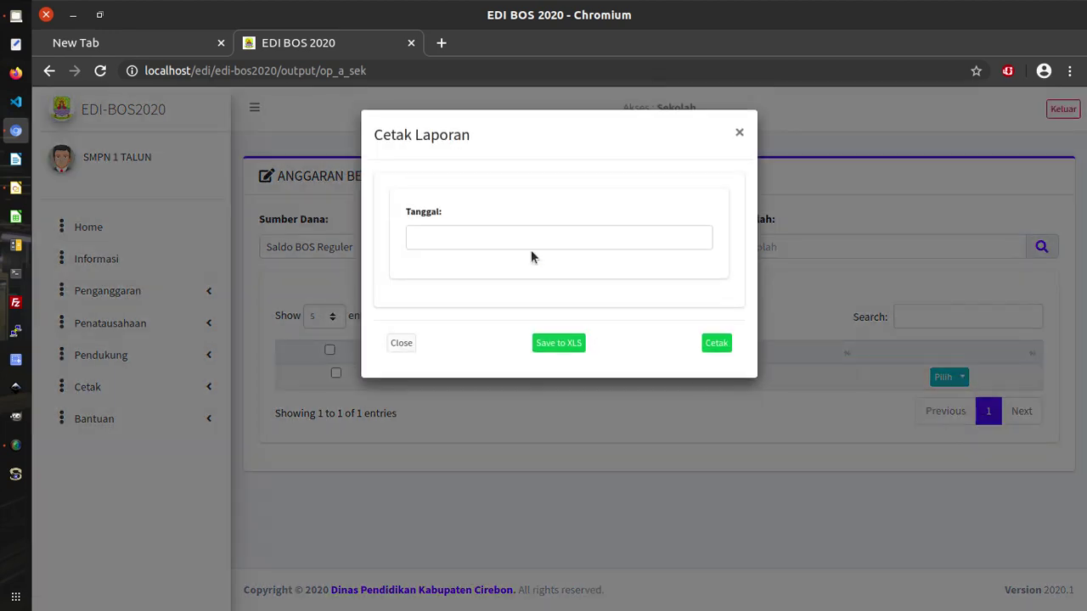
click(527, 243)
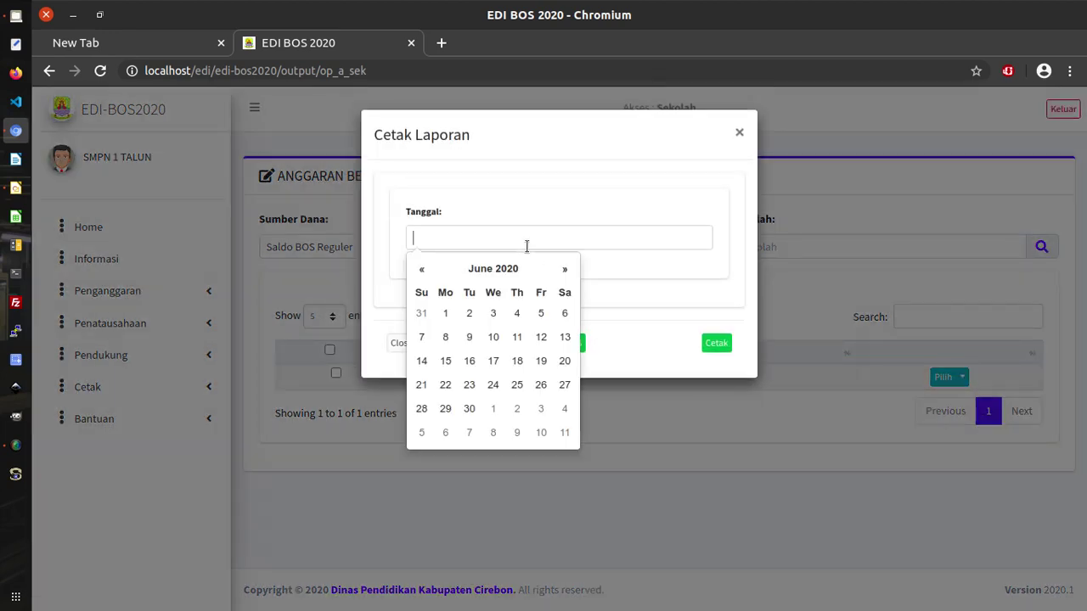
click(471, 269)
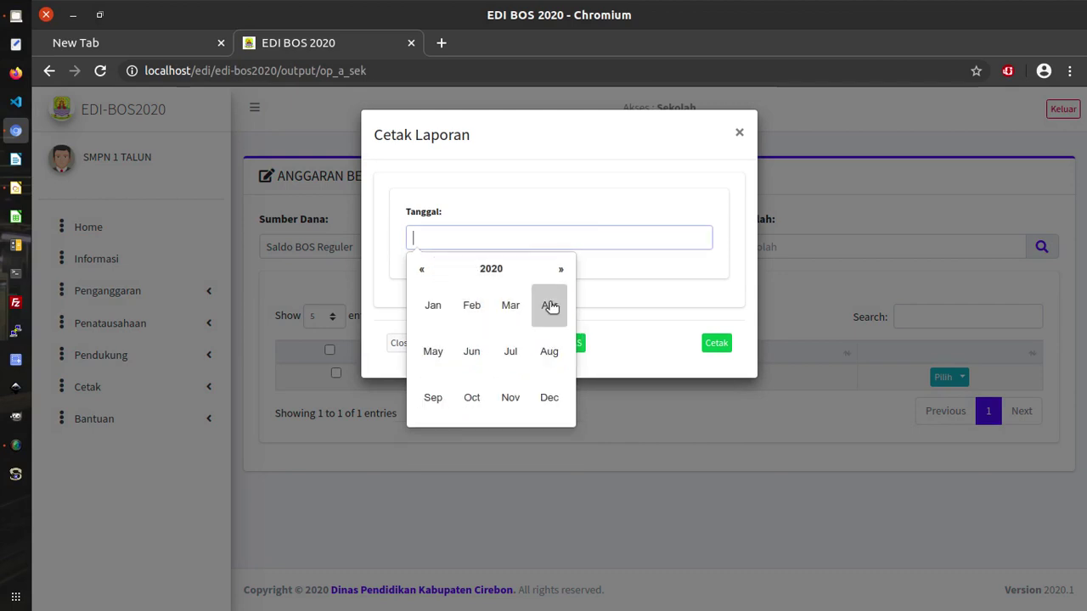
click(469, 309)
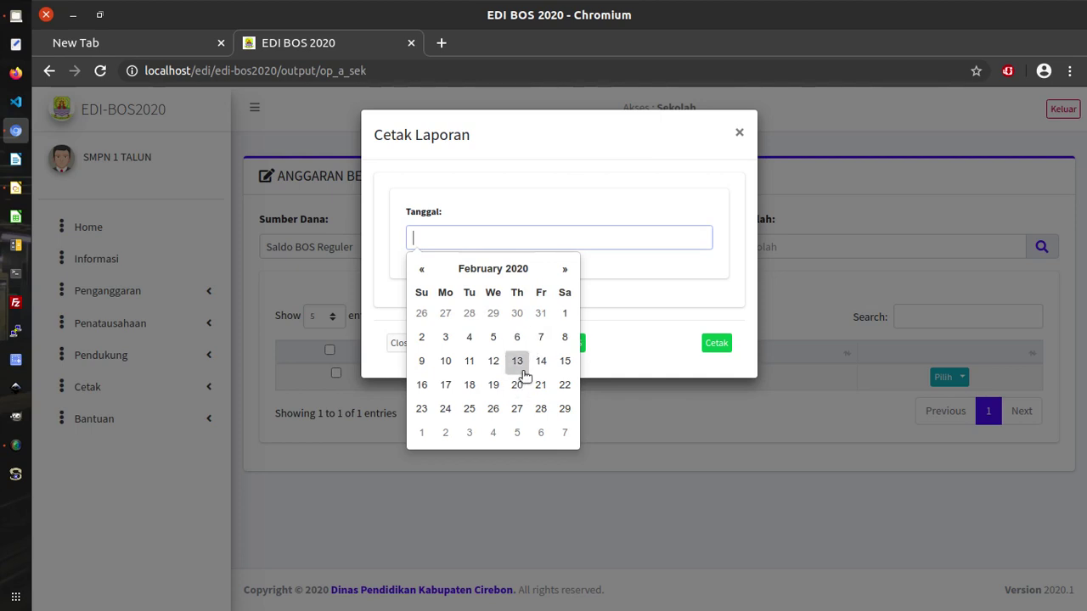
click(492, 363)
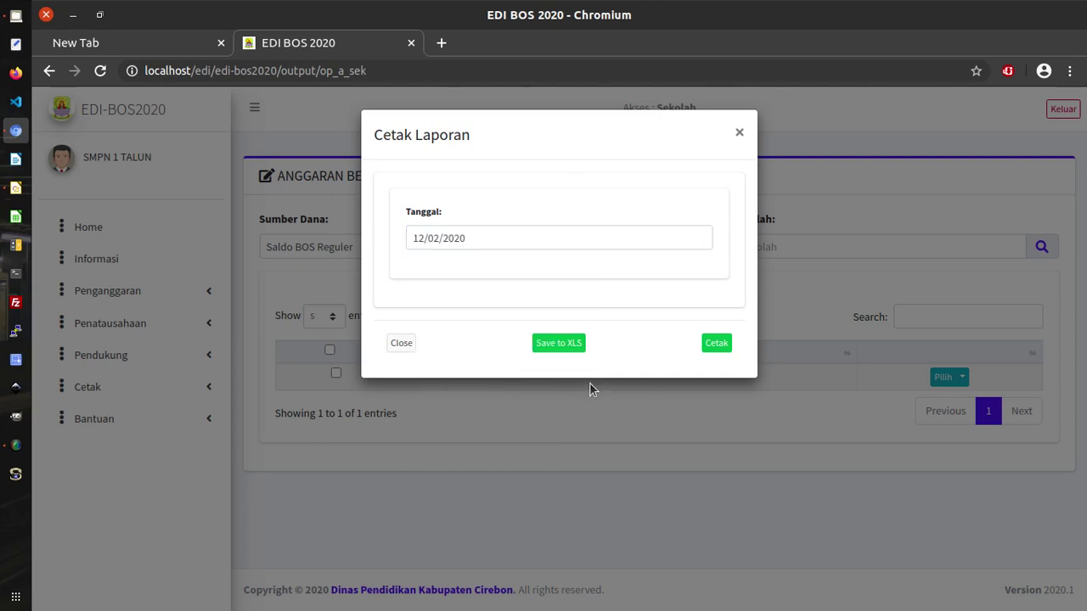
click(724, 343)
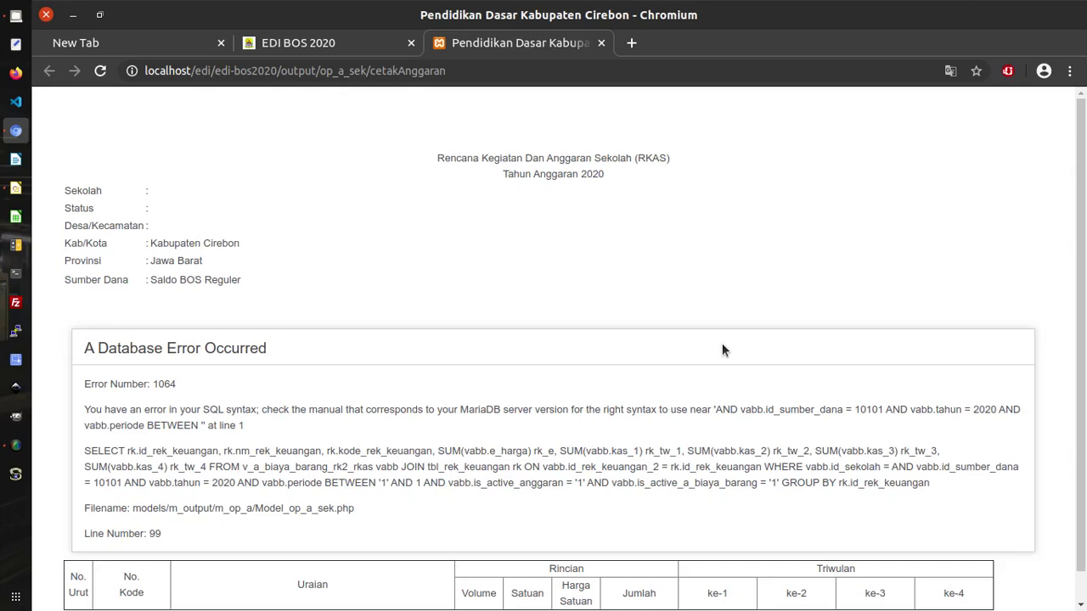
click(15, 445)
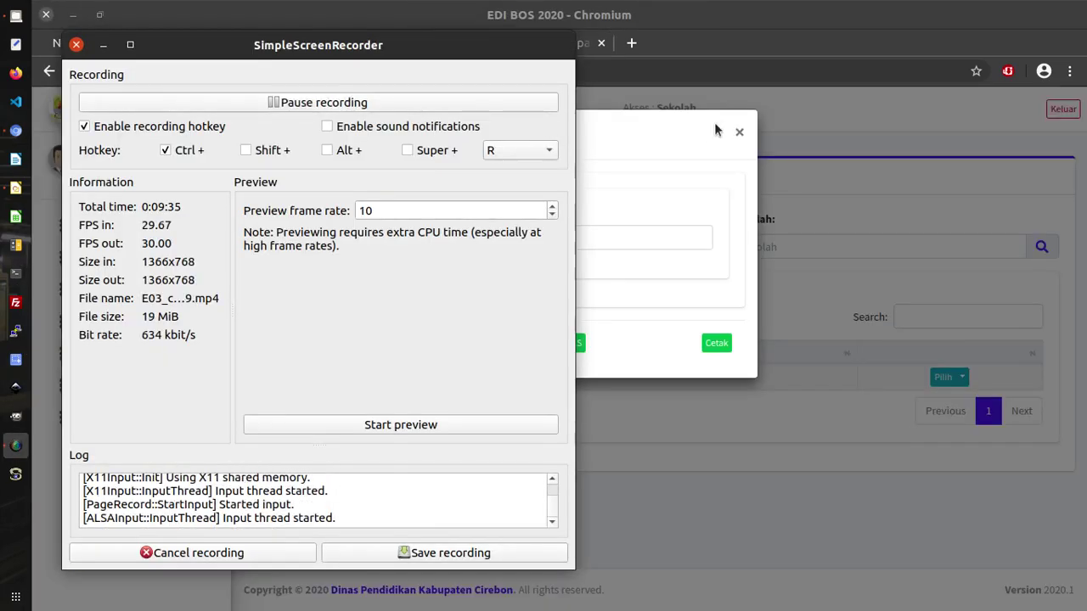
click(719, 133)
click(739, 134)
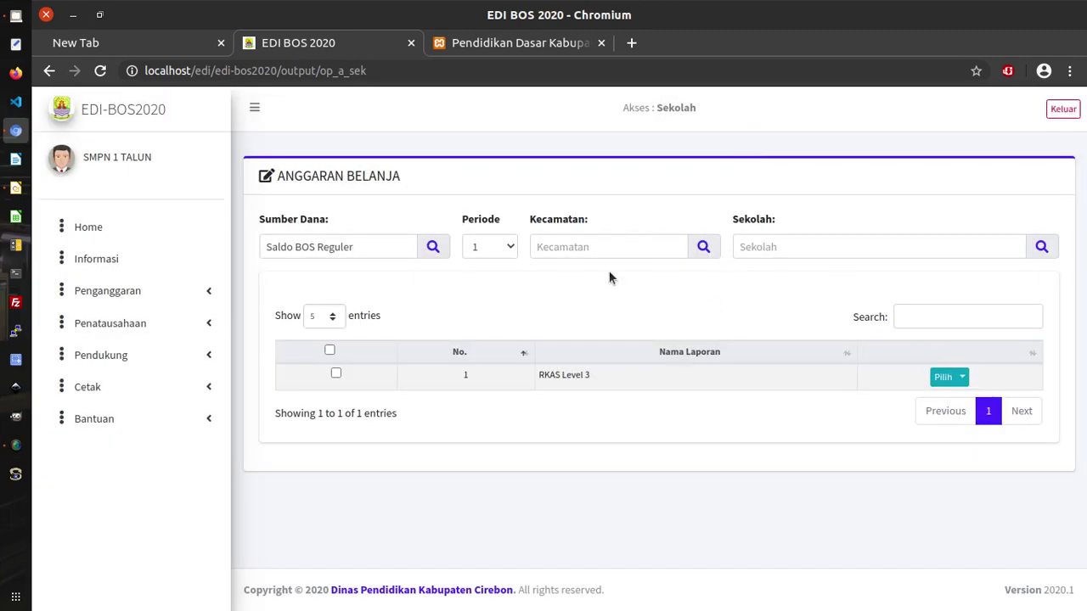
- Set the report's Kecamatan to TALUN and its Sekolah to SMPN 1 TALUN
click(704, 245)
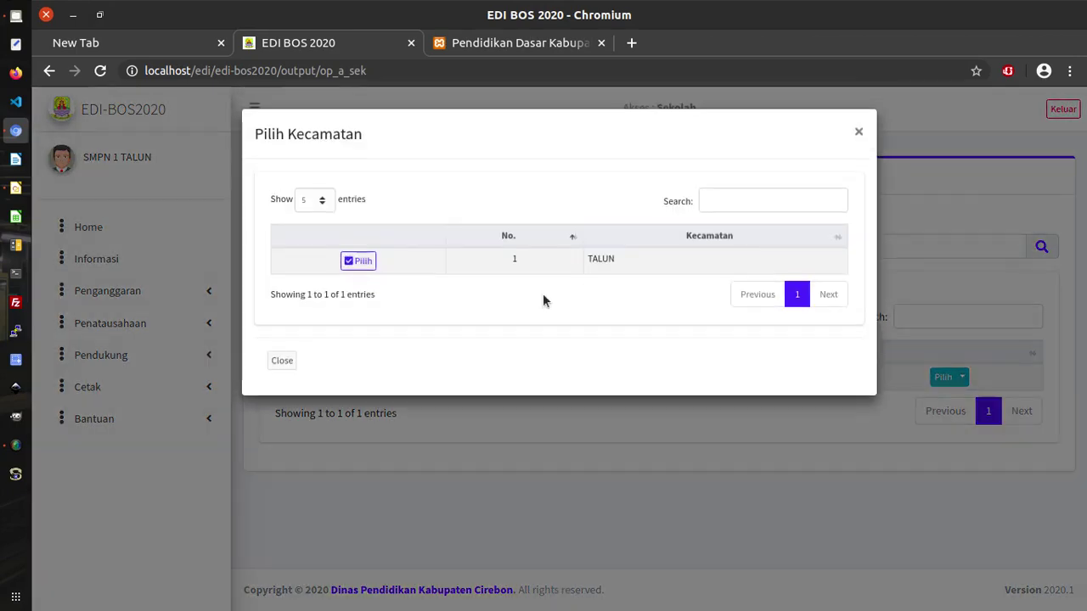
click(358, 259)
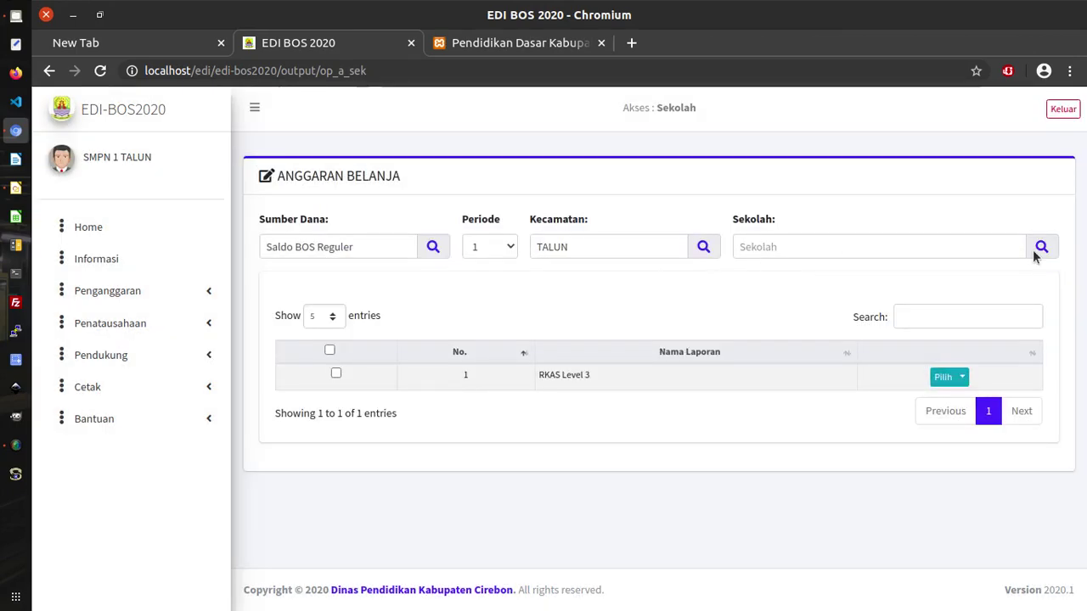
click(1041, 248)
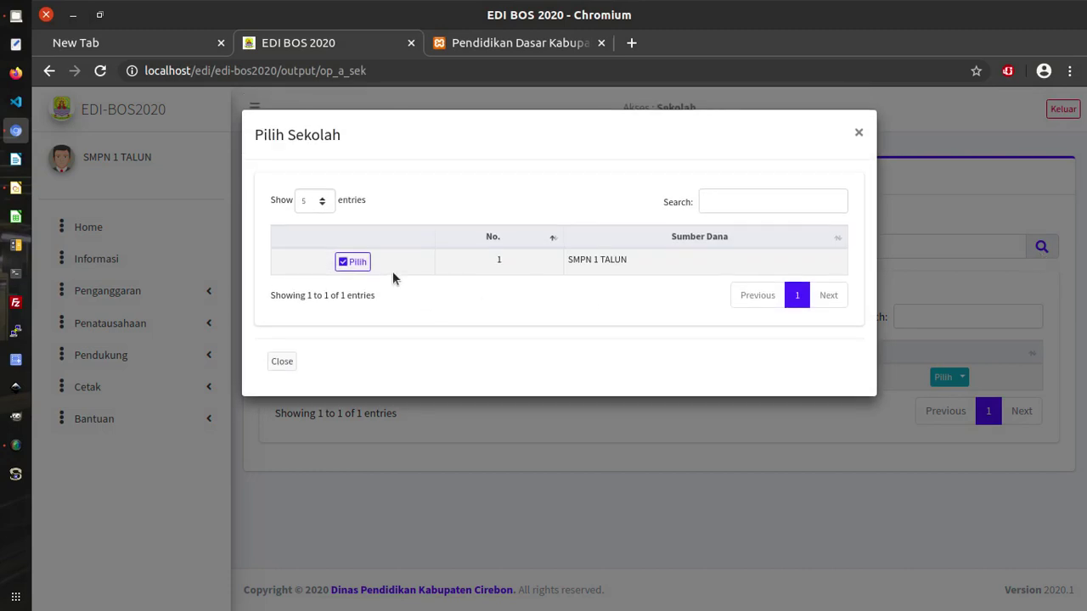
click(367, 258)
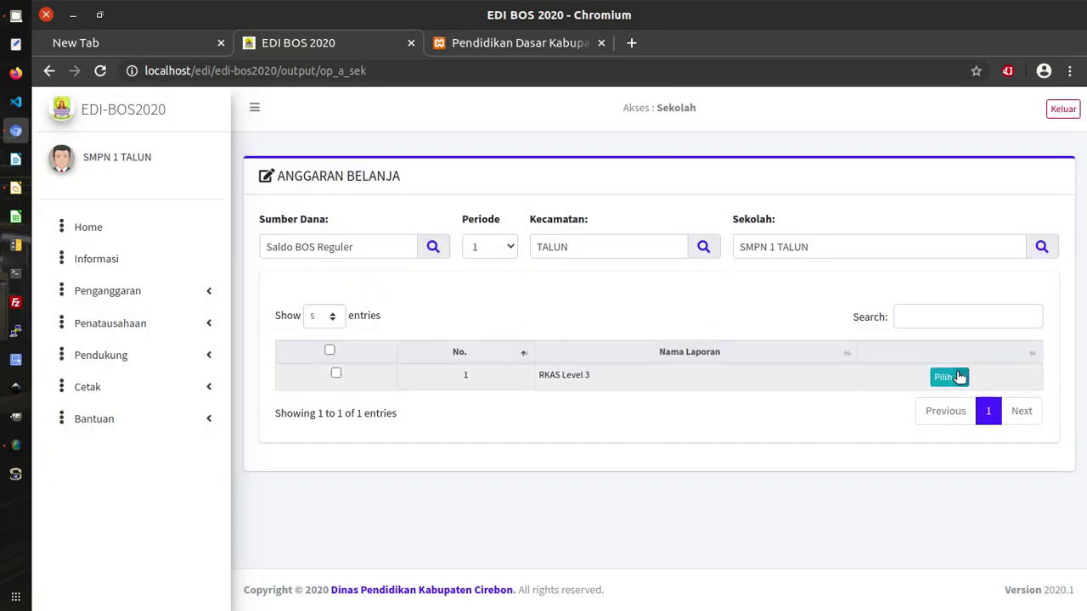
- Open the print settings for the RKAS Level 3 report and set the date to 12/02/2020
click(961, 377)
click(957, 412)
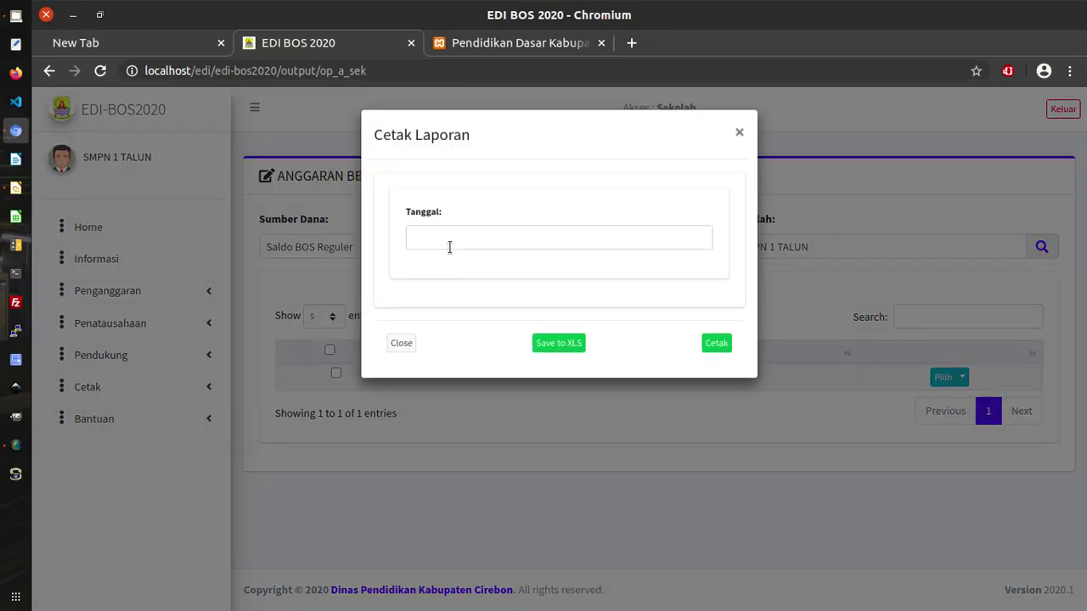
click(450, 246)
click(496, 270)
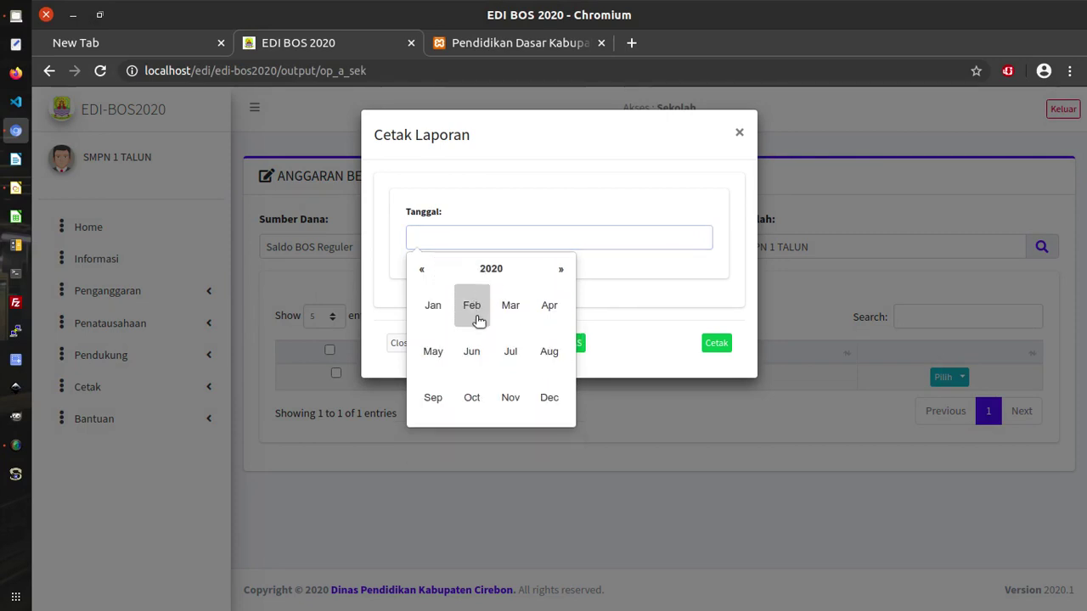
click(478, 311)
click(495, 361)
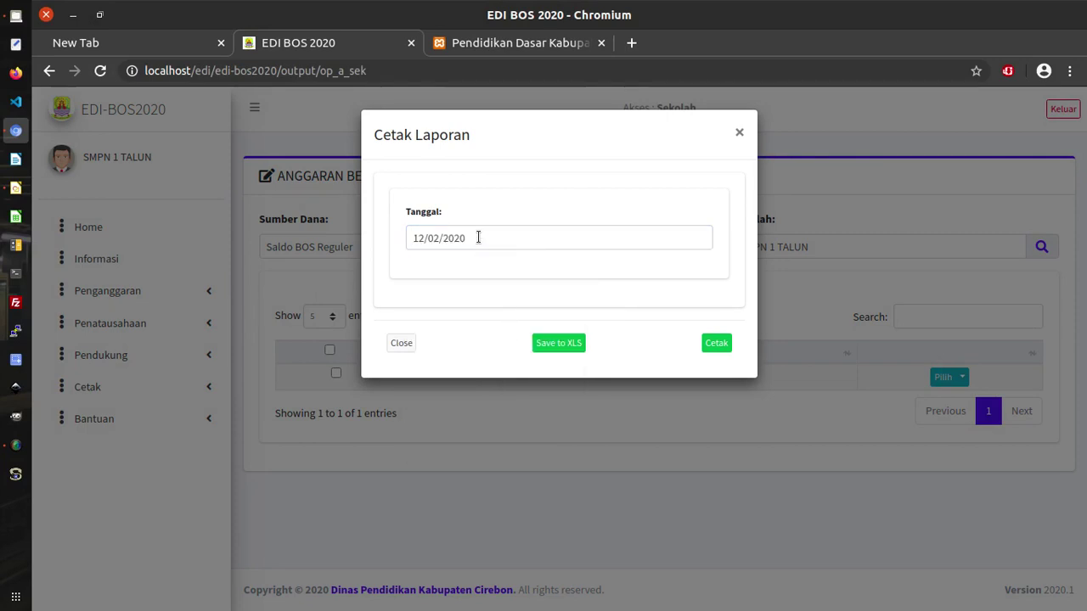
drag(478, 237, 409, 228)
click(487, 197)
click(515, 242)
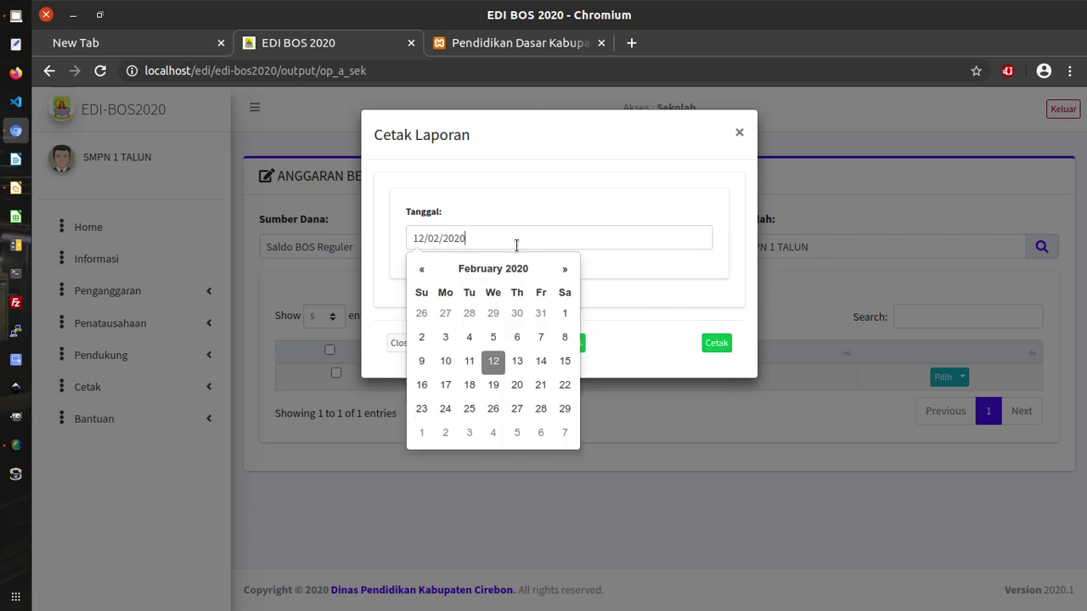
click(427, 281)
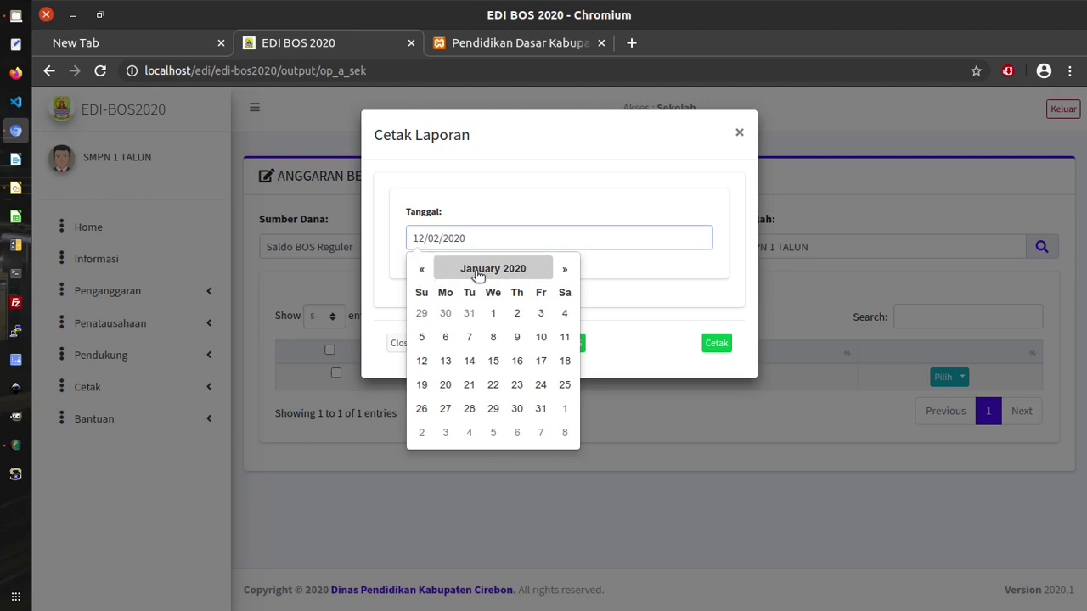
click(478, 276)
click(422, 269)
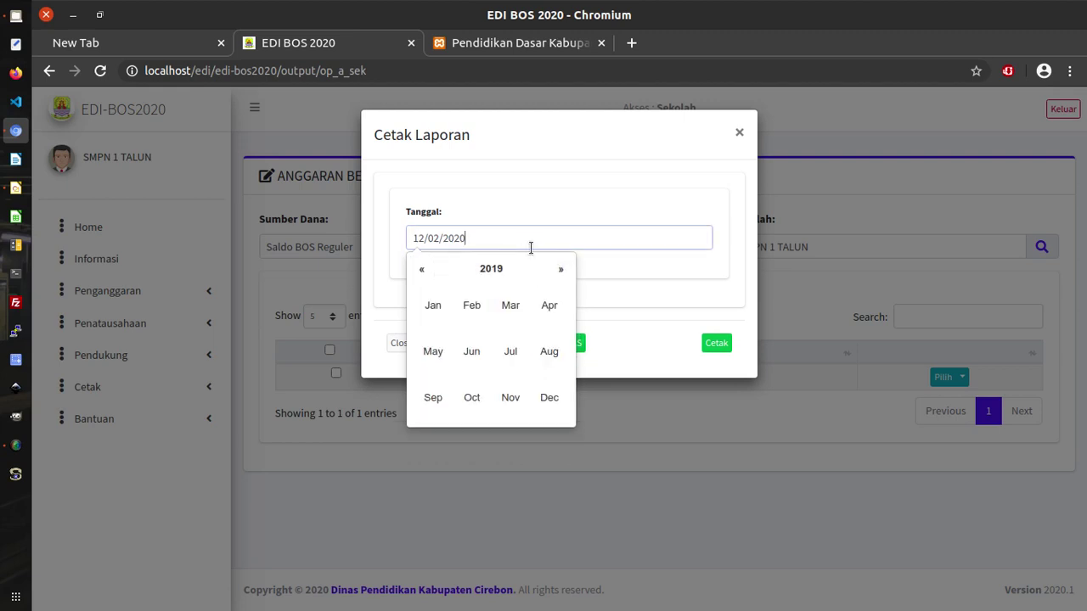
click(596, 208)
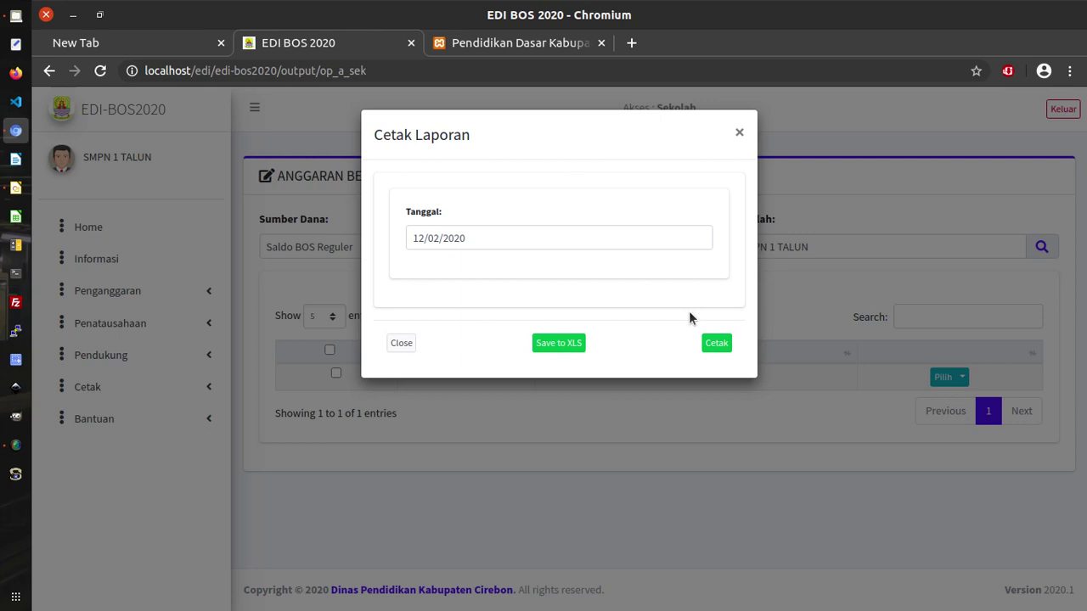
- Print the RKAS Level 3 report with the chosen date
click(718, 343)
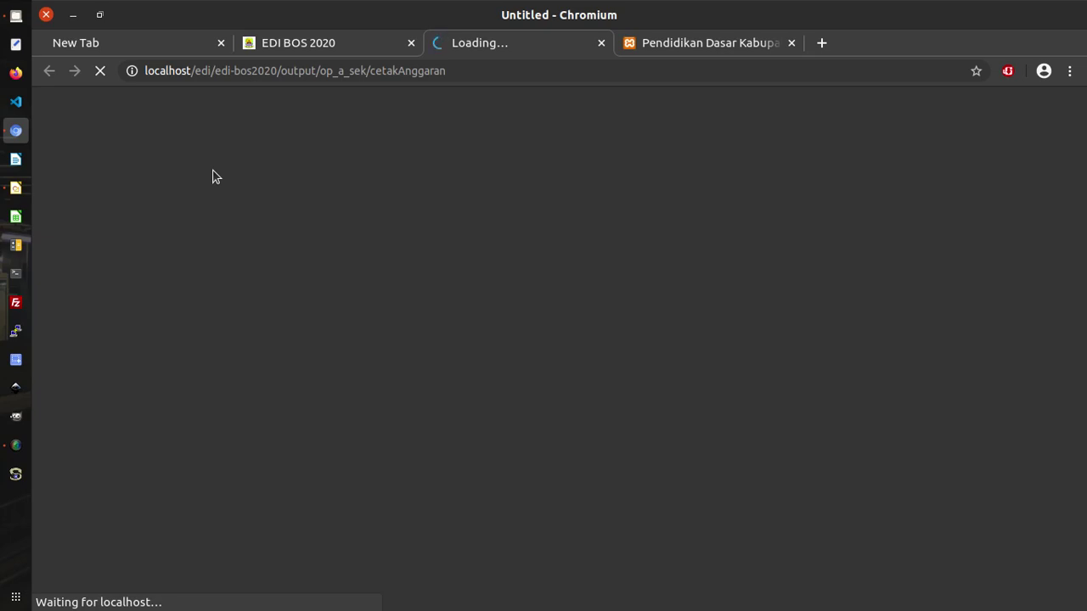
click(16, 445)
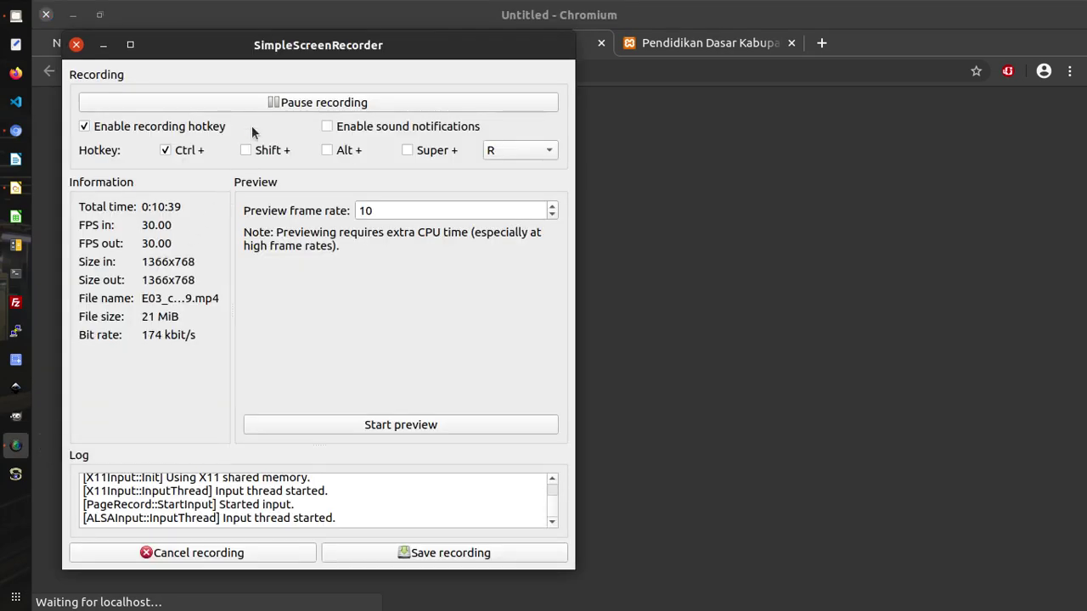
click(254, 103)
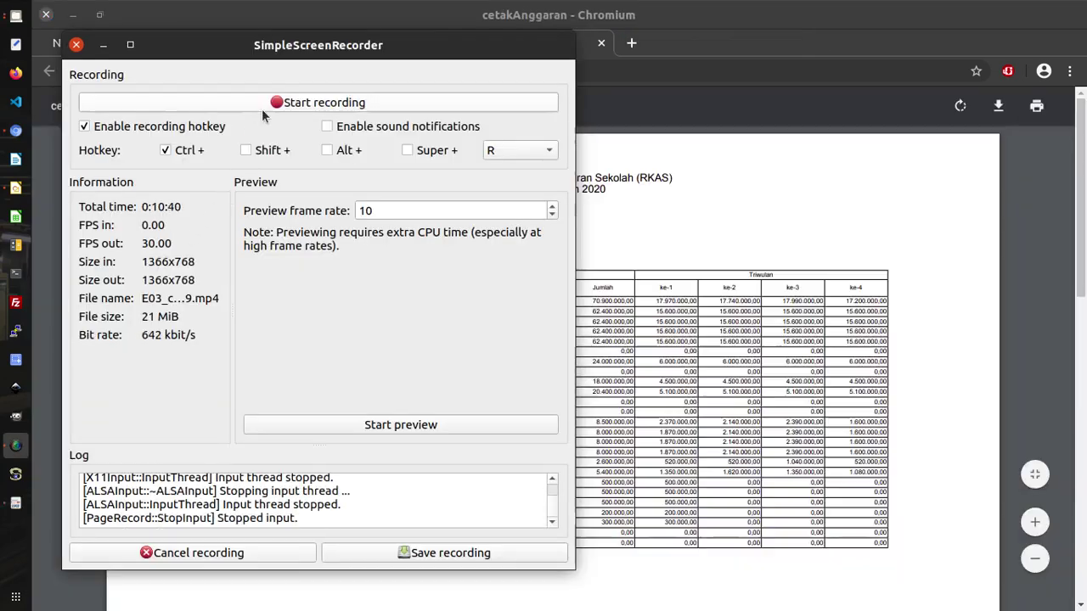
click(262, 106)
click(730, 214)
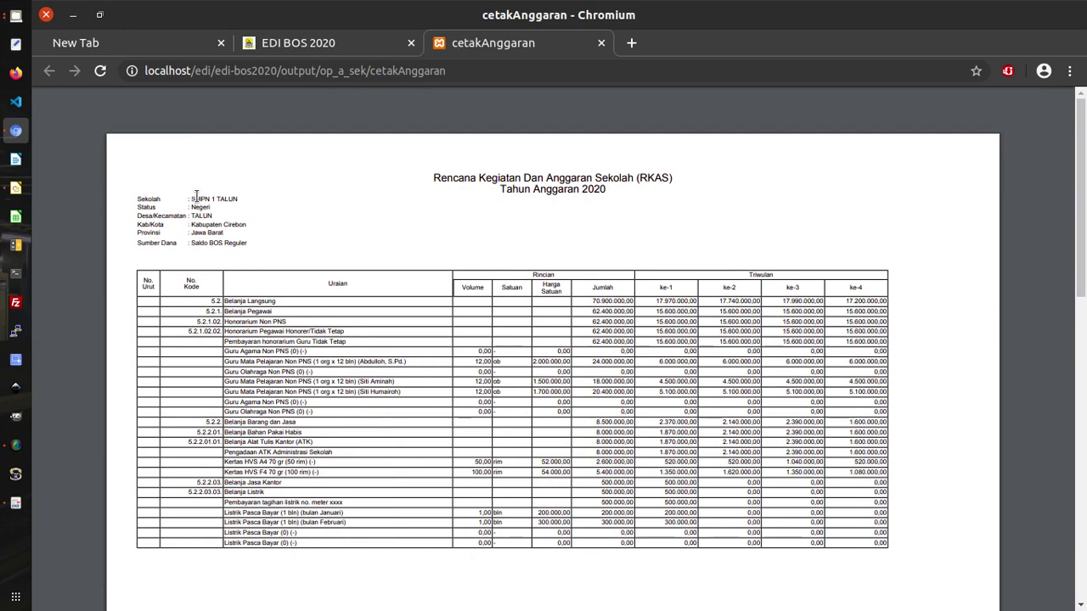
- Examine the printed RKAS report's school name, fund source, expense rows and the total for Belanja Langsung
drag(191, 199, 239, 202)
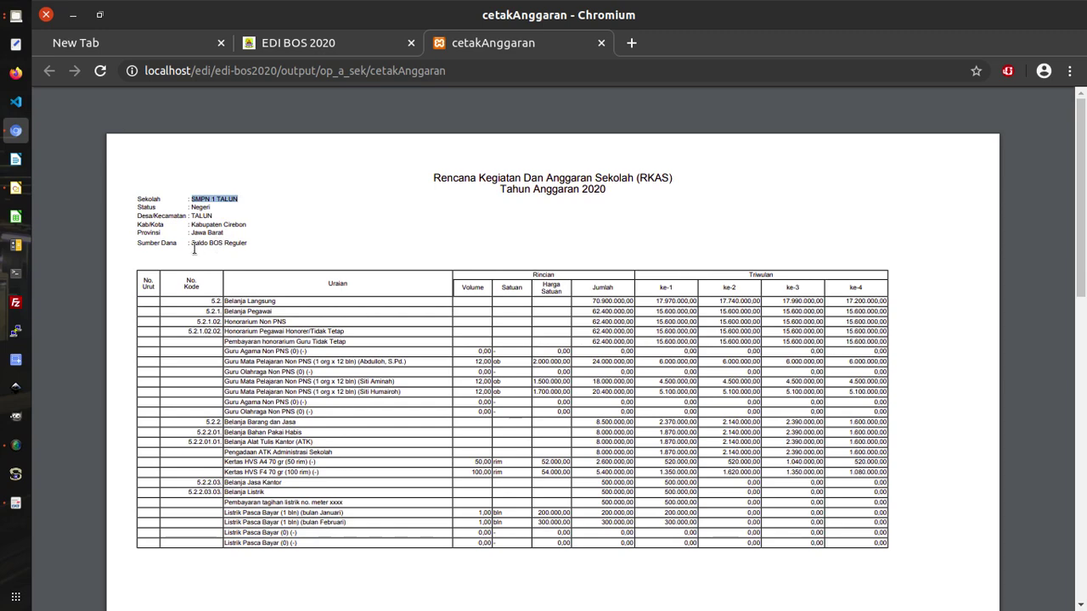
scroll(227, 256, up, 3)
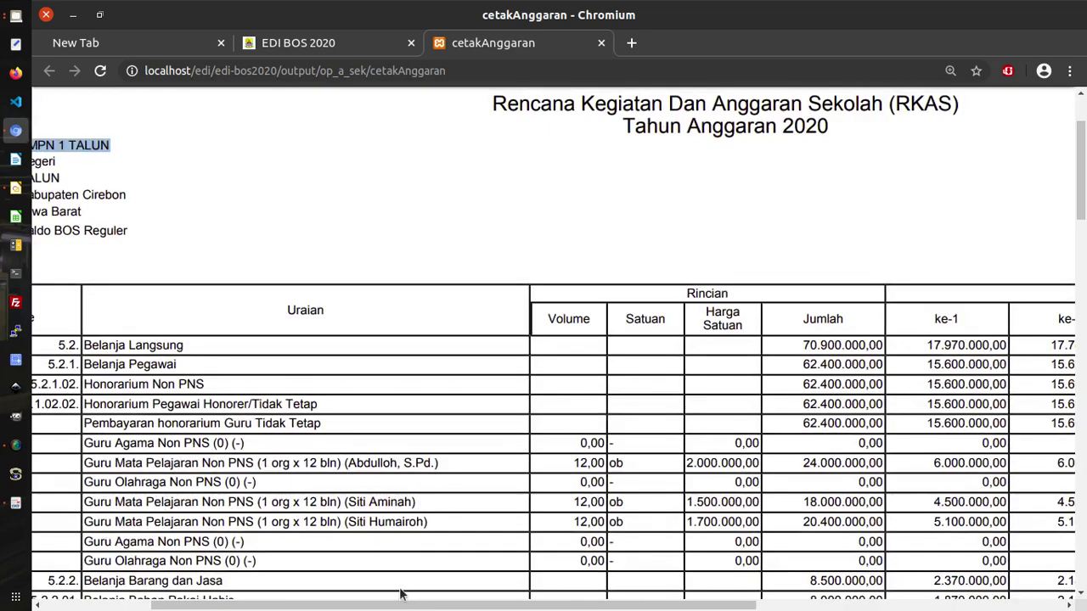
drag(402, 606, 293, 606)
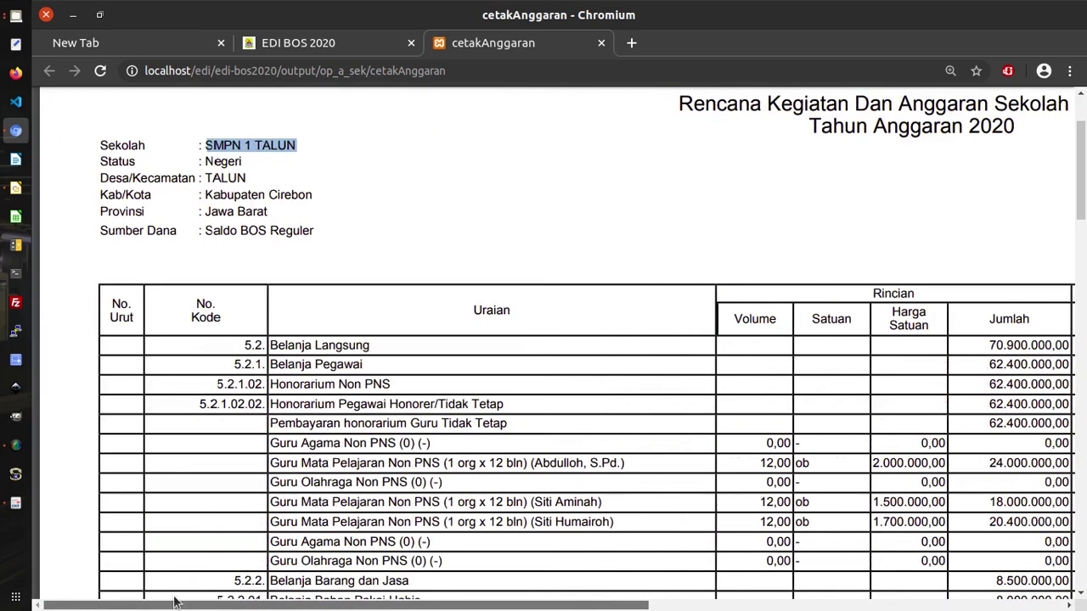
double_click(219, 231)
drag(281, 222, 315, 229)
click(458, 283)
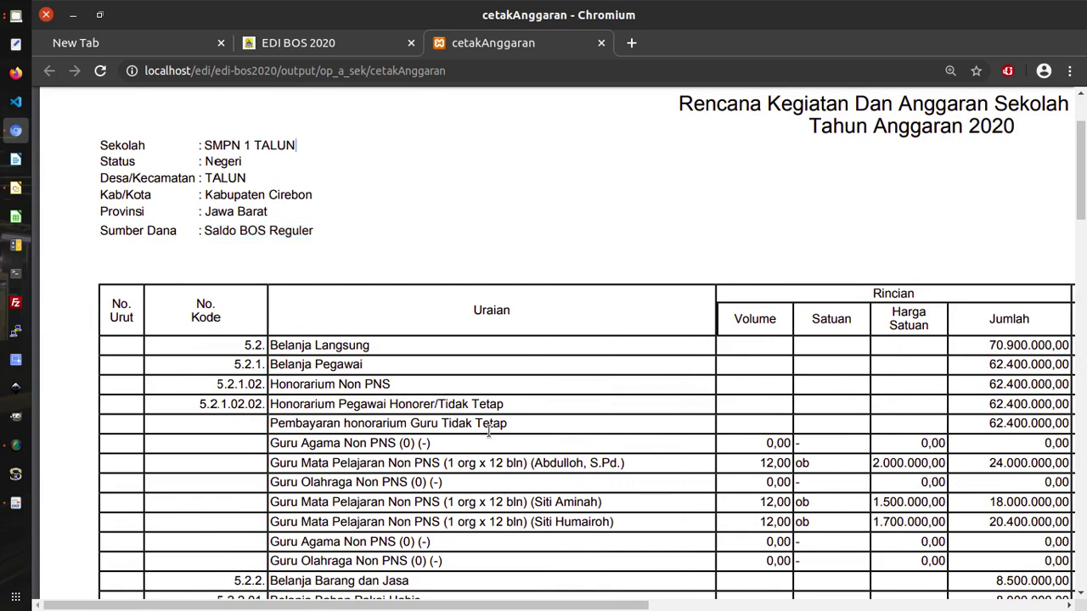
scroll(489, 430, down, 3)
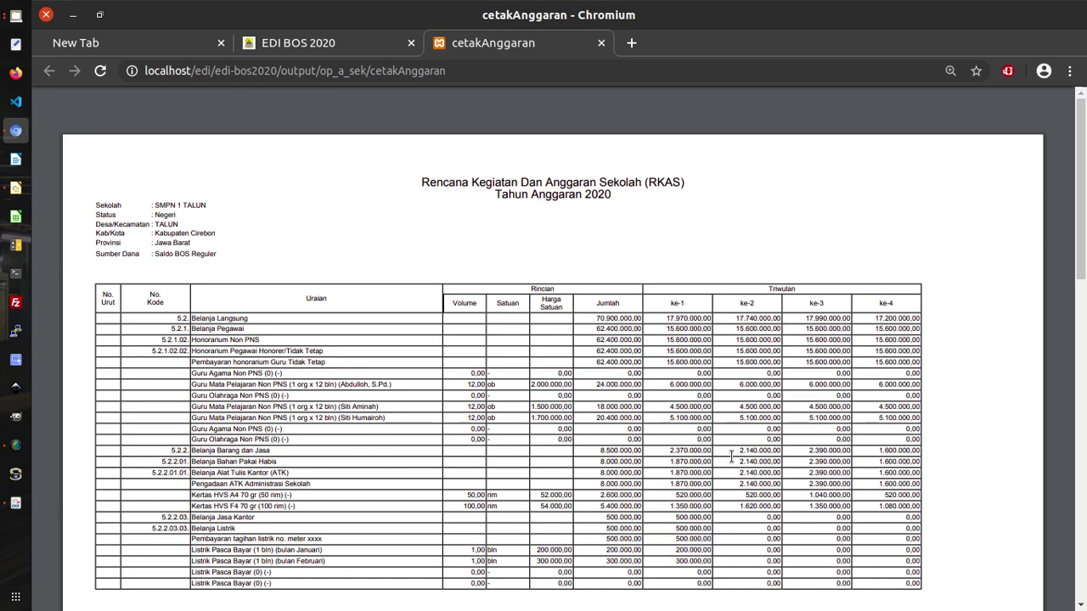
scroll(731, 457, down, 2)
drag(587, 231, 635, 232)
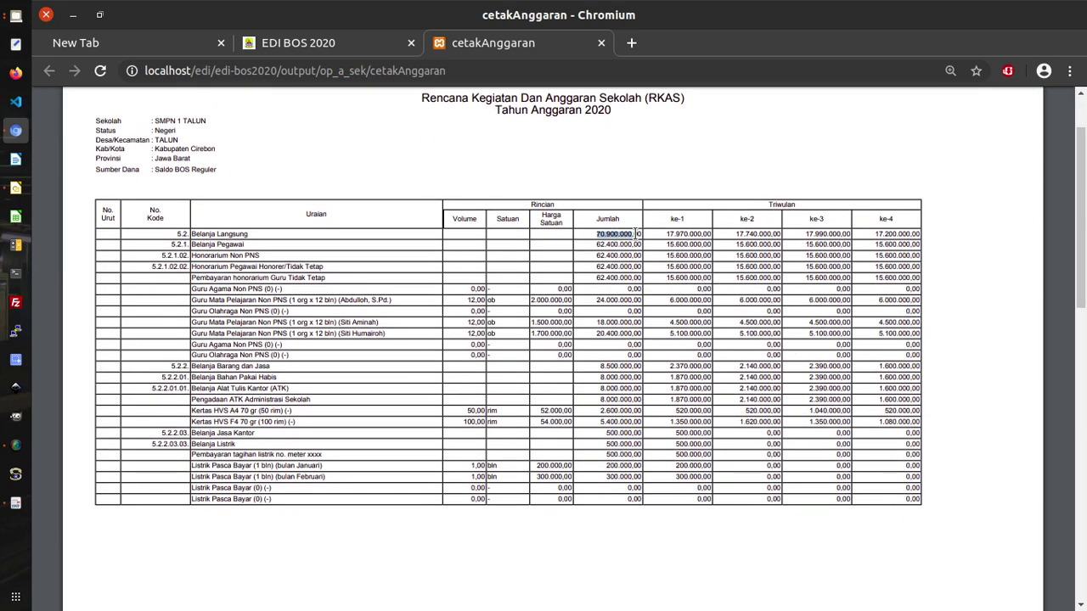
scroll(764, 343, up, 2)
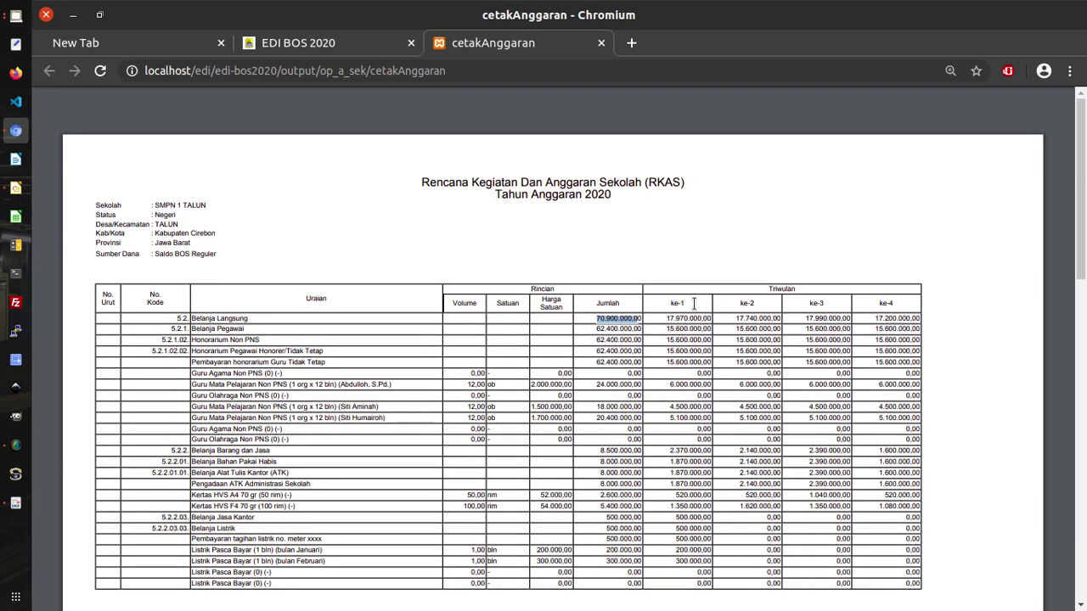
click(237, 258)
mouse_move(636, 102)
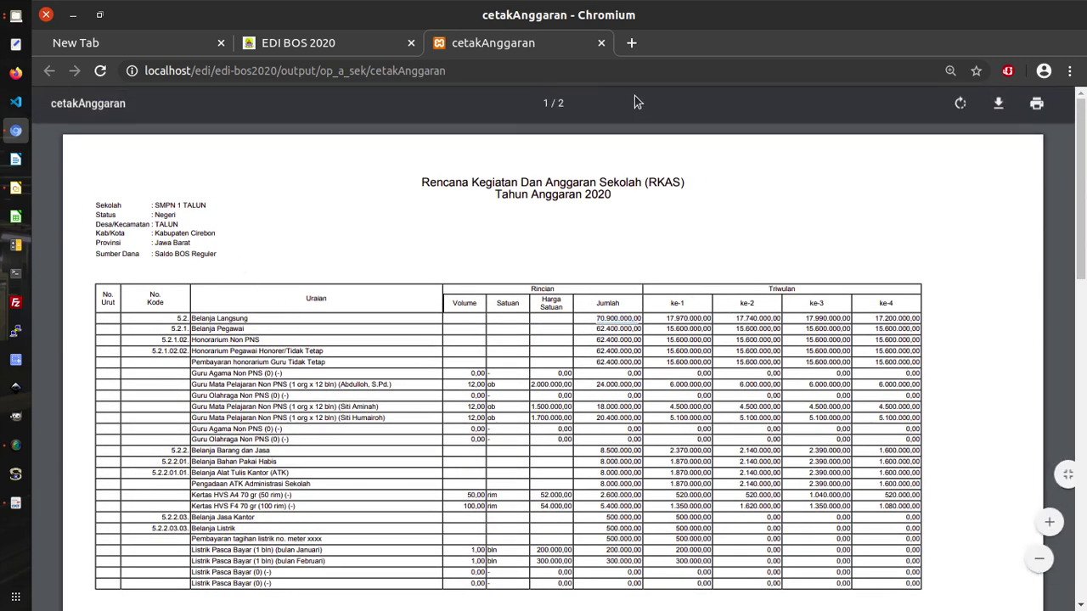
click(1000, 108)
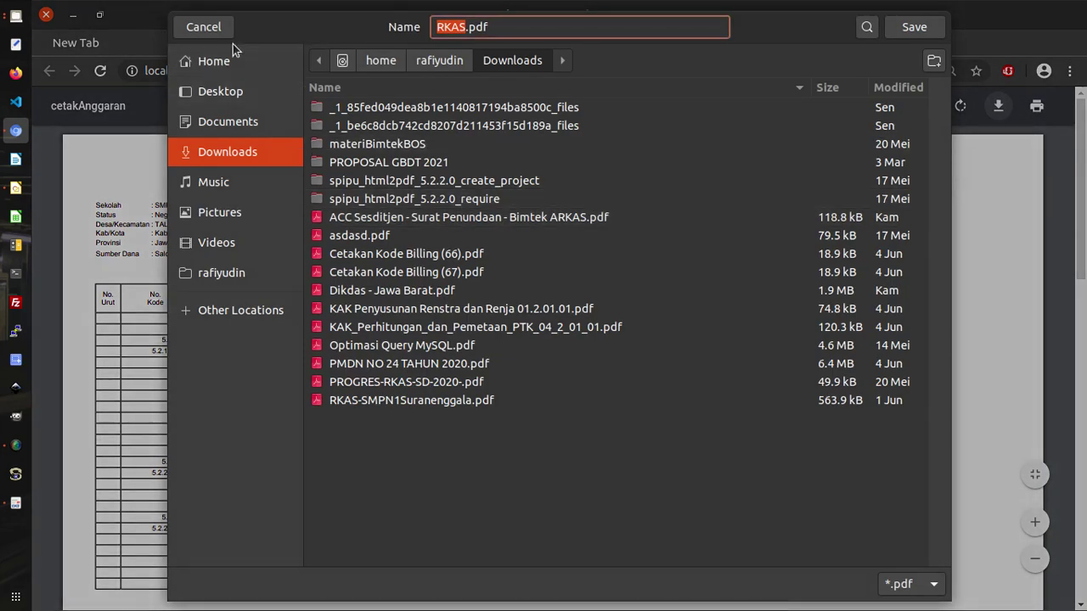
click(211, 28)
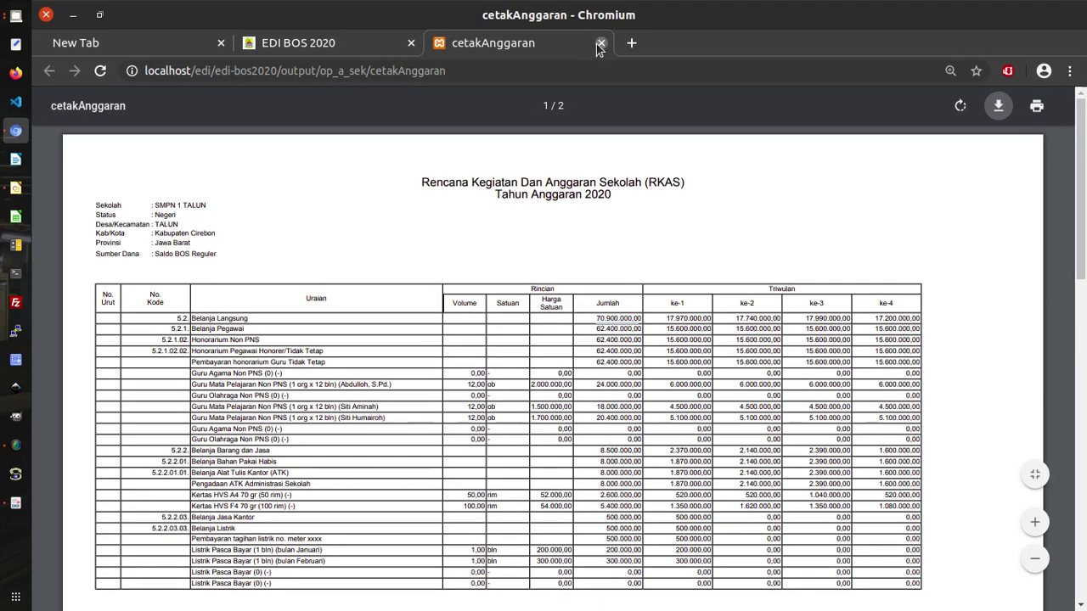
- Close the printed report and switch to Document Viewer, showing RKAS-SMPN1Suranenggala.pdf in a maximized window
click(601, 42)
click(739, 135)
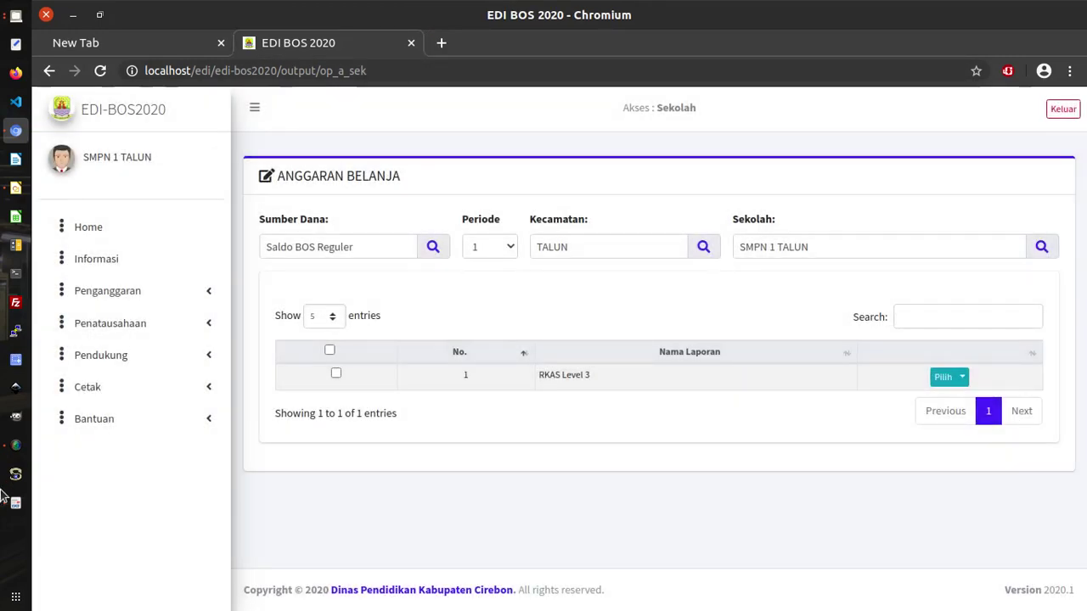
click(16, 503)
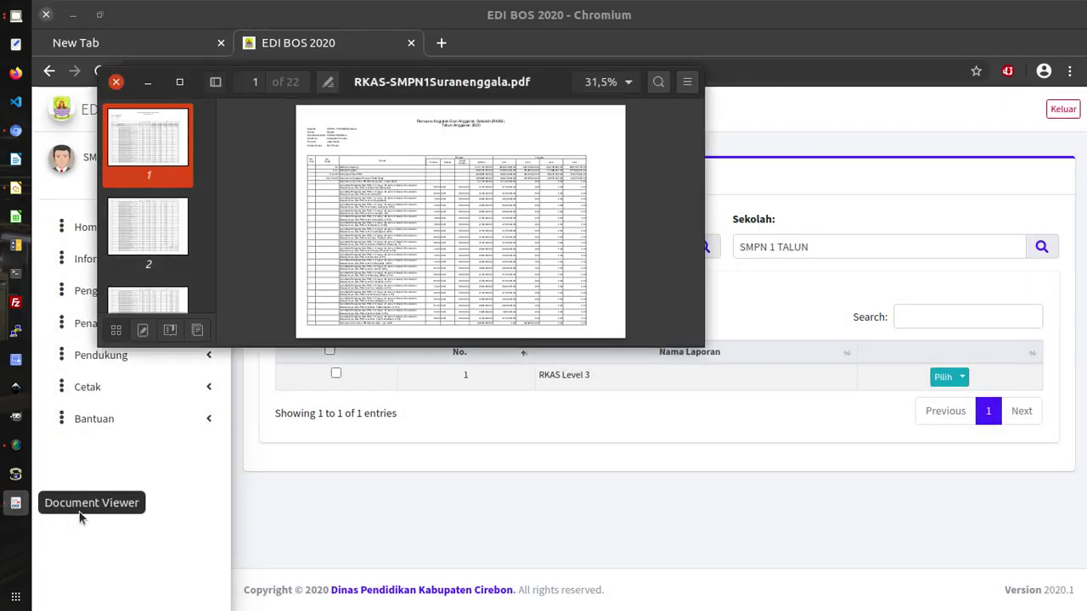
click(179, 82)
- Examine the school details on page 1 of the sample RKAS and highlight its Sumber Dana value, BOS Pusat
scroll(456, 253, up, 6)
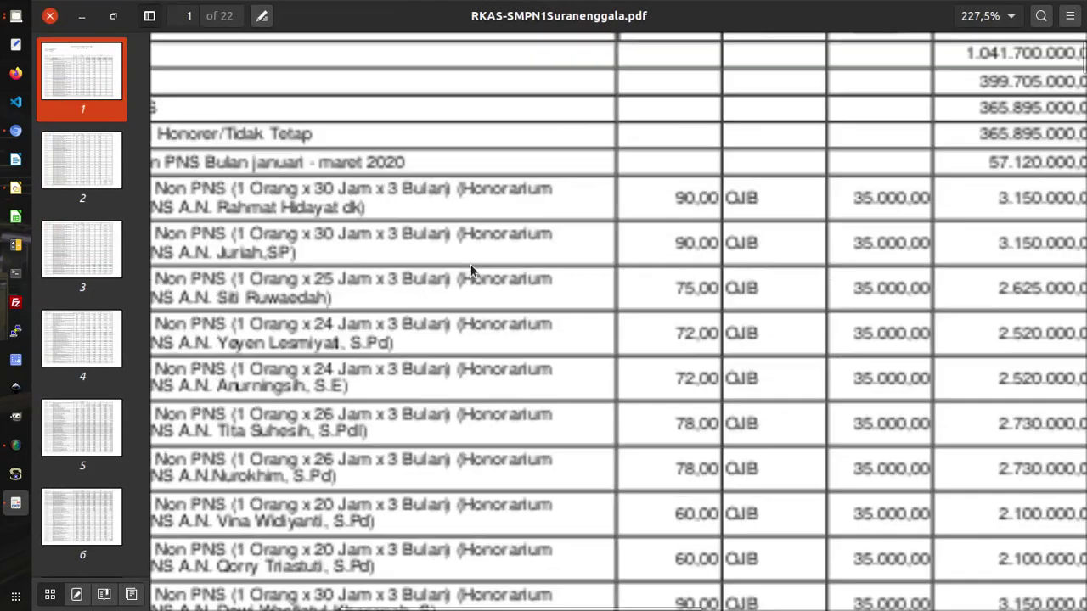
scroll(467, 479, up, 5)
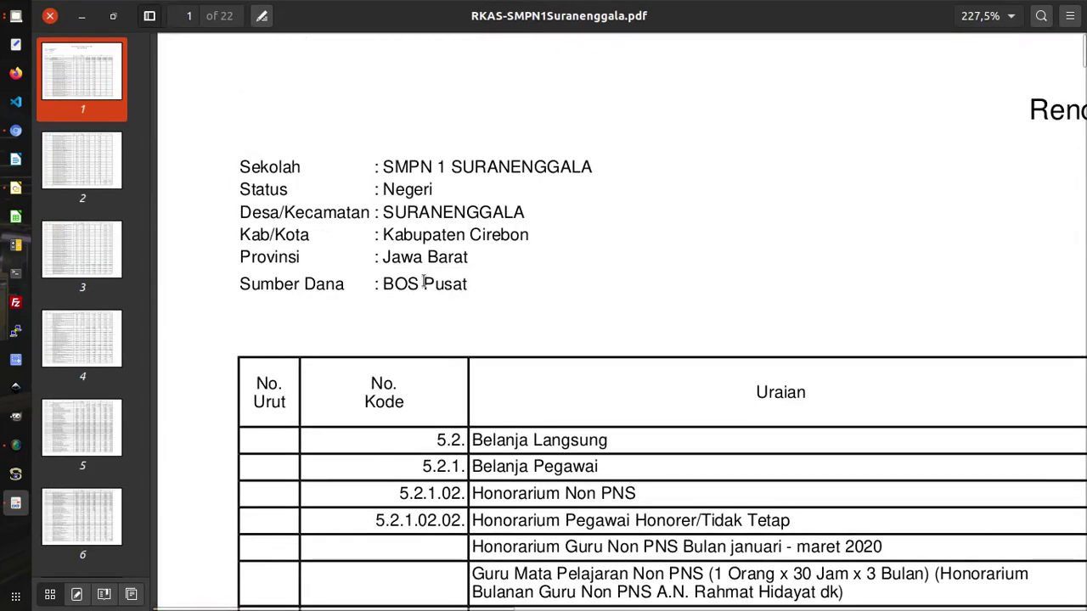
drag(392, 283, 469, 283)
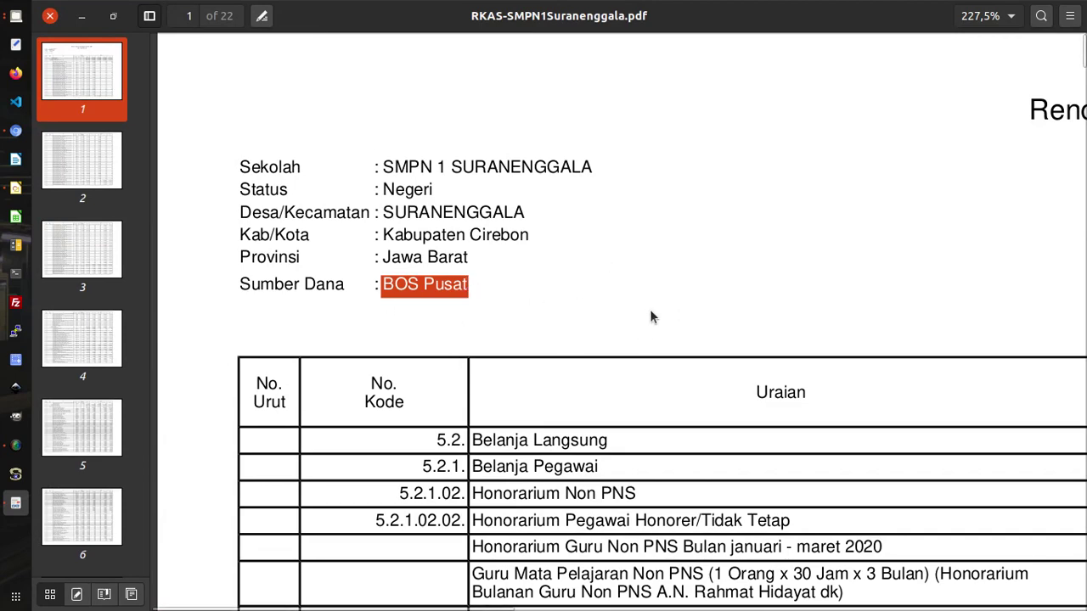
scroll(652, 317, down, 3)
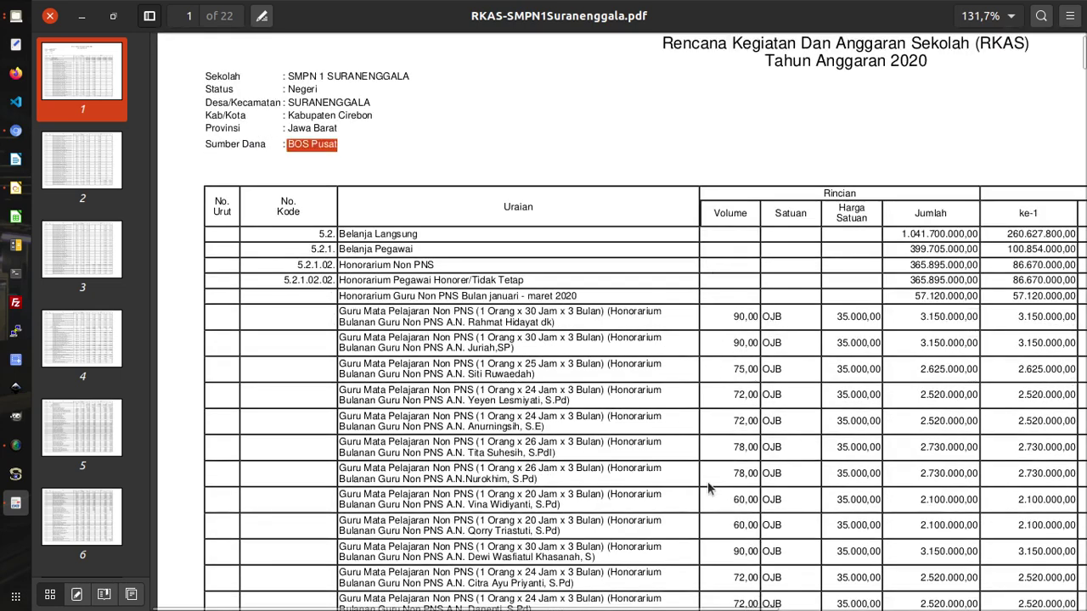
scroll(708, 481, down, 3)
scroll(682, 399, up, 4)
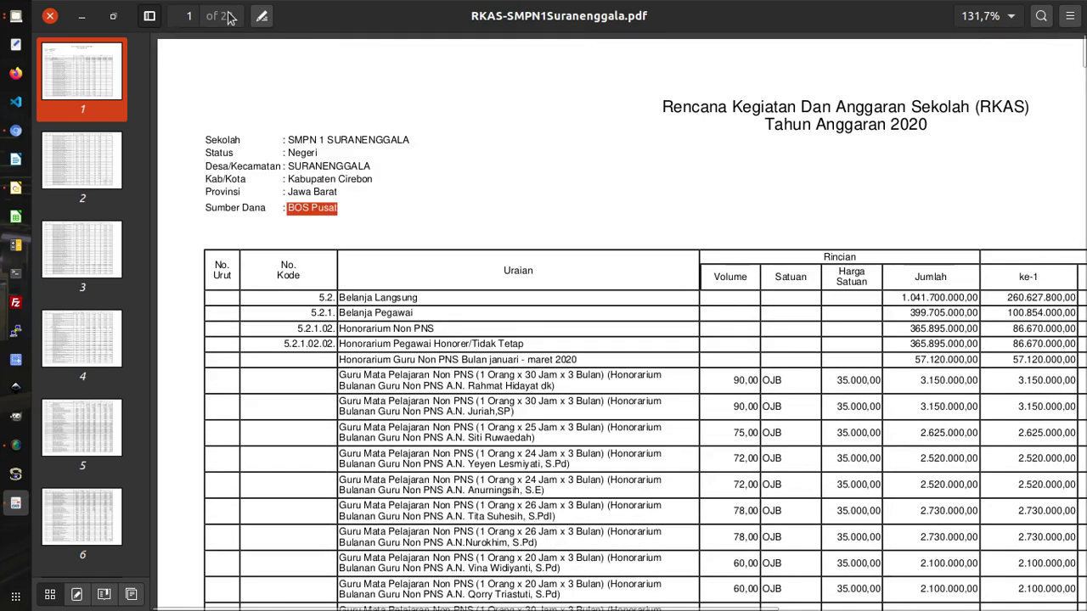
- View the last page of the sample RKAS and return to its first page
key(End)
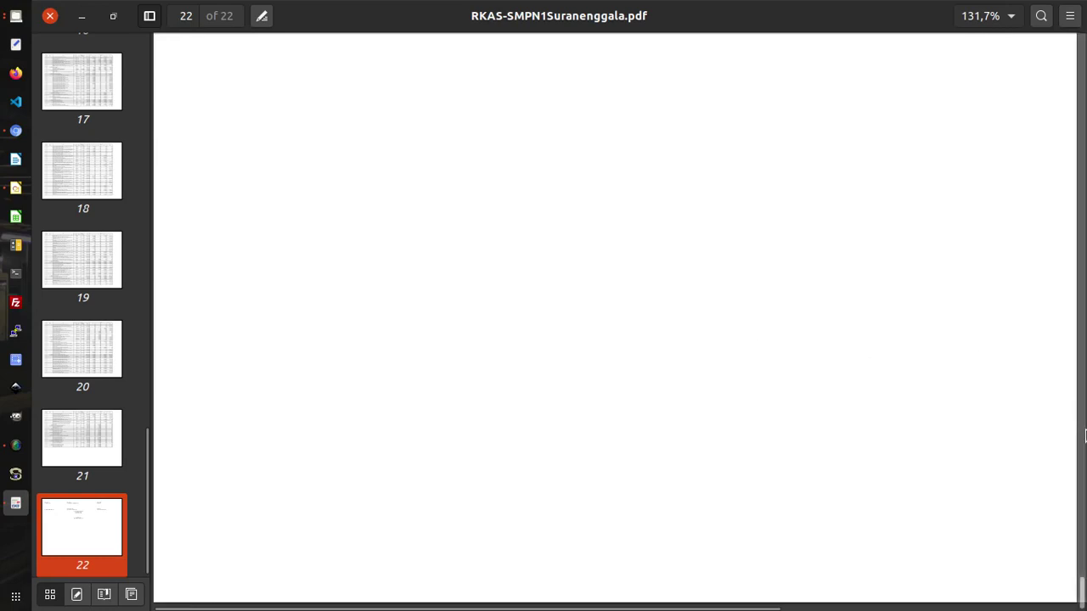
scroll(1080, 485, up, 5)
drag(1080, 486, 1071, 14)
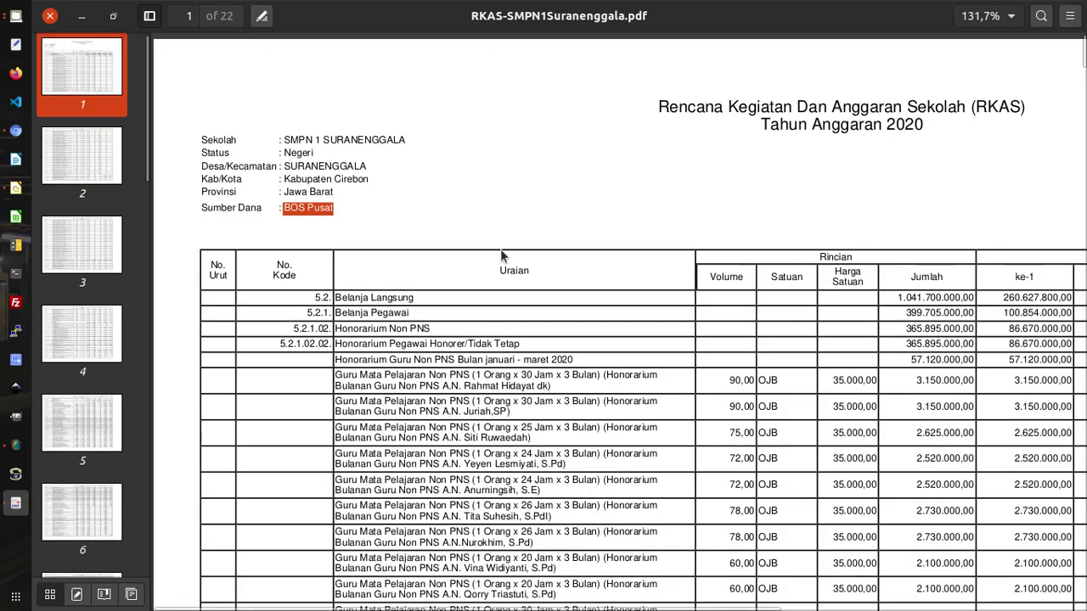
- Examine the expense rows on pages 1 to 5 of the sample RKAS, highlighting the January–March teacher honorarium entries on page 1
scroll(747, 361, down, 3)
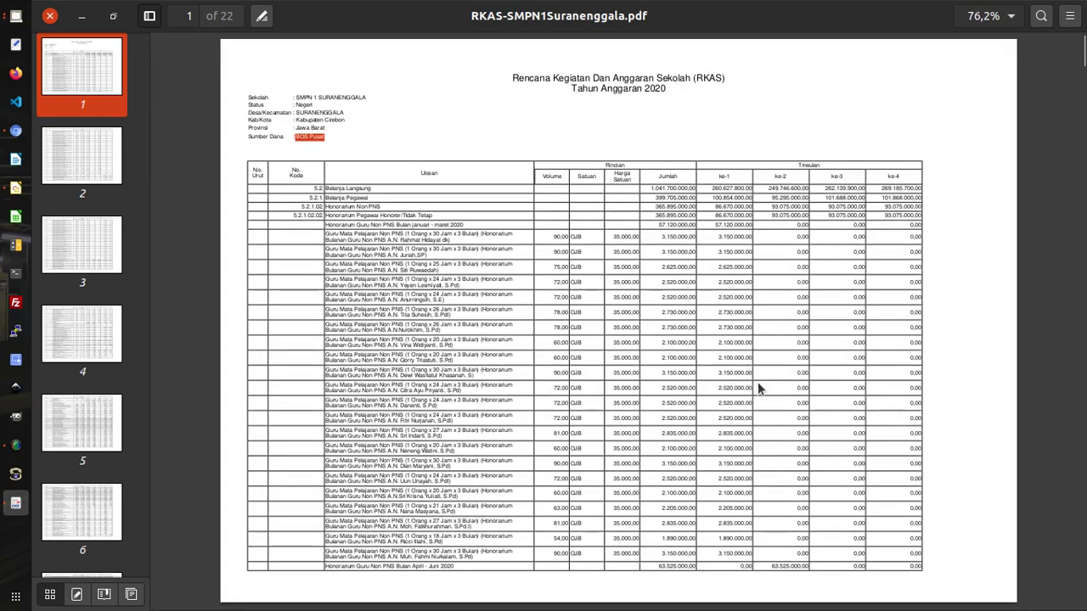
scroll(1056, 165, down, 15)
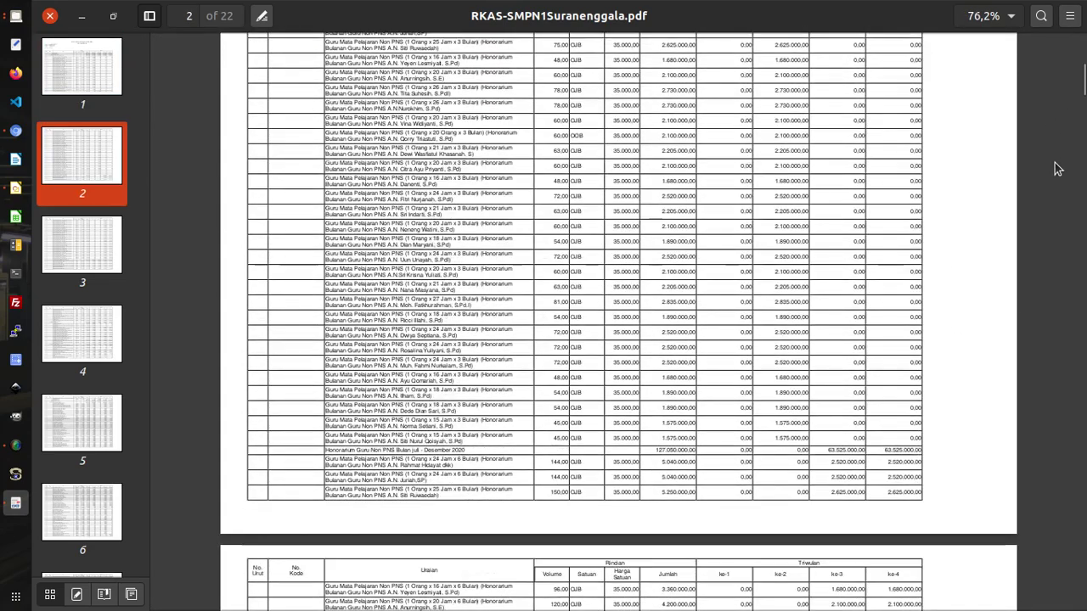
scroll(929, 230, up, 8)
scroll(927, 225, up, 5)
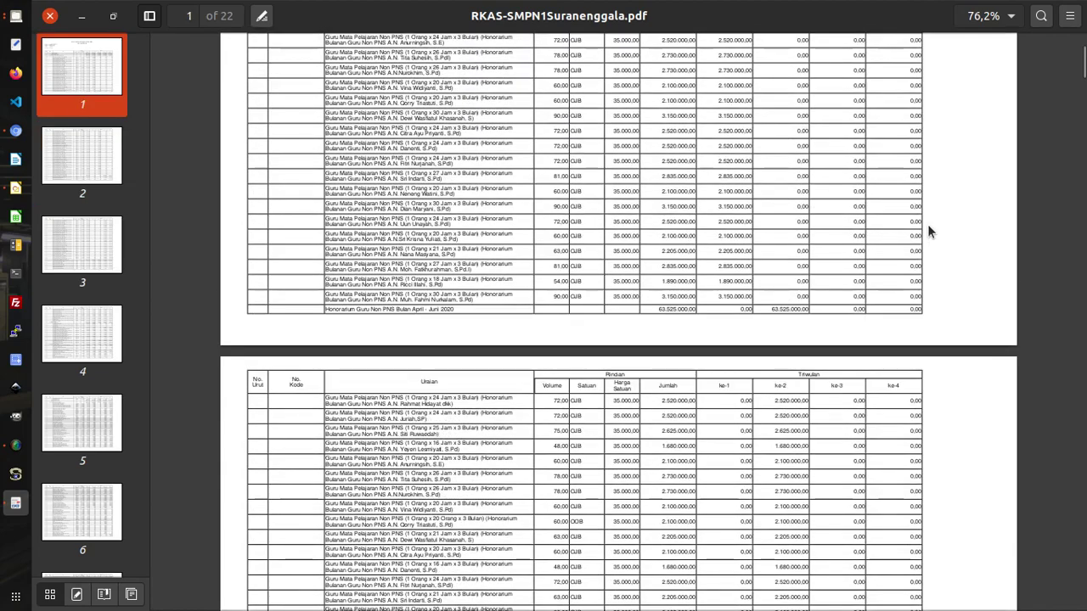
drag(327, 174, 626, 468)
scroll(626, 468, down, 12)
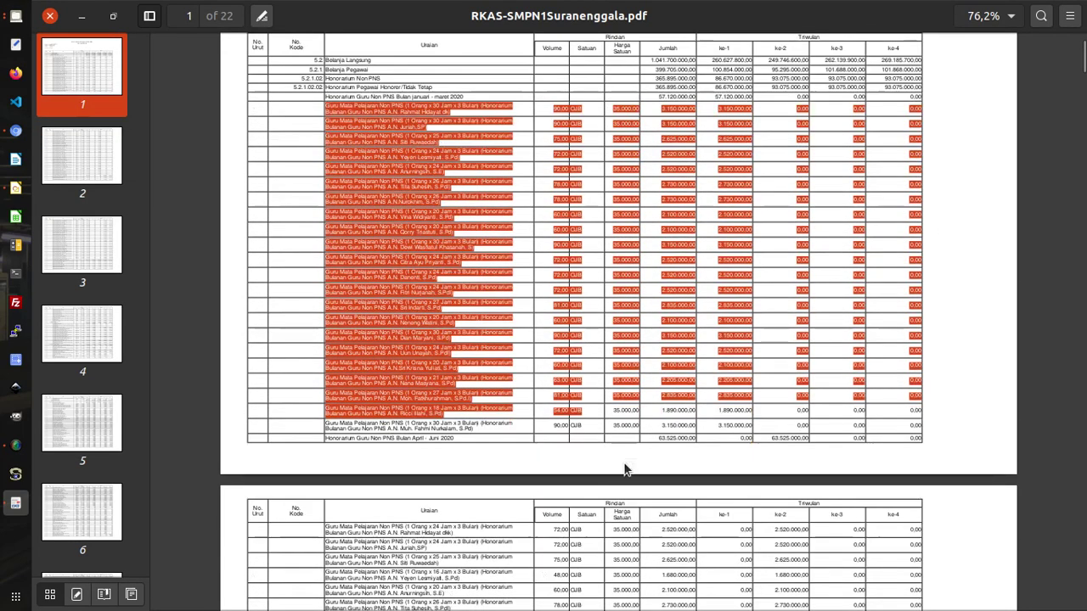
scroll(524, 416, down, 20)
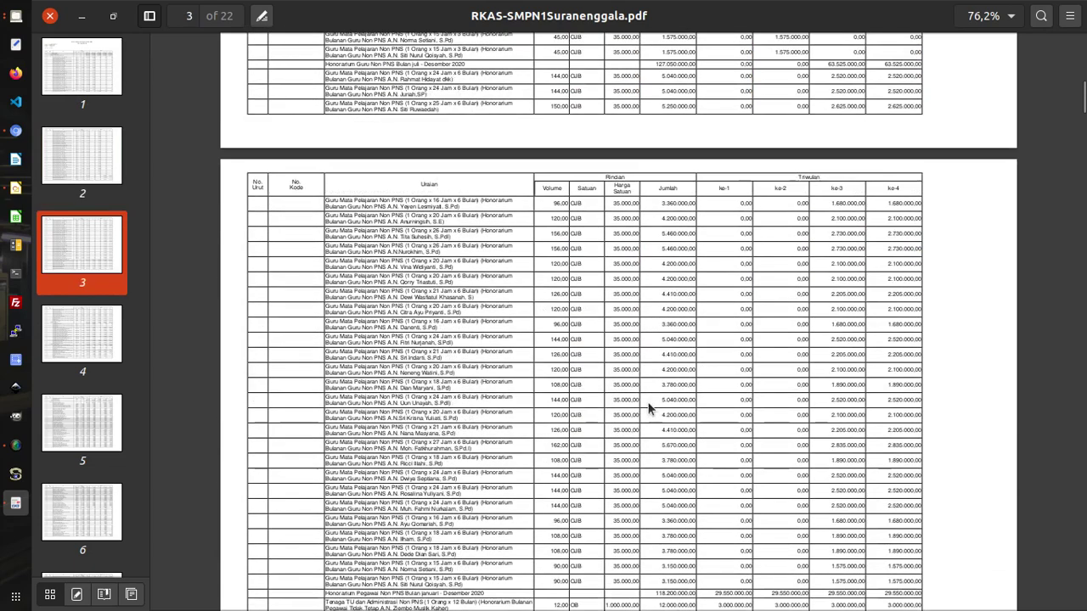
scroll(654, 412, down, 5)
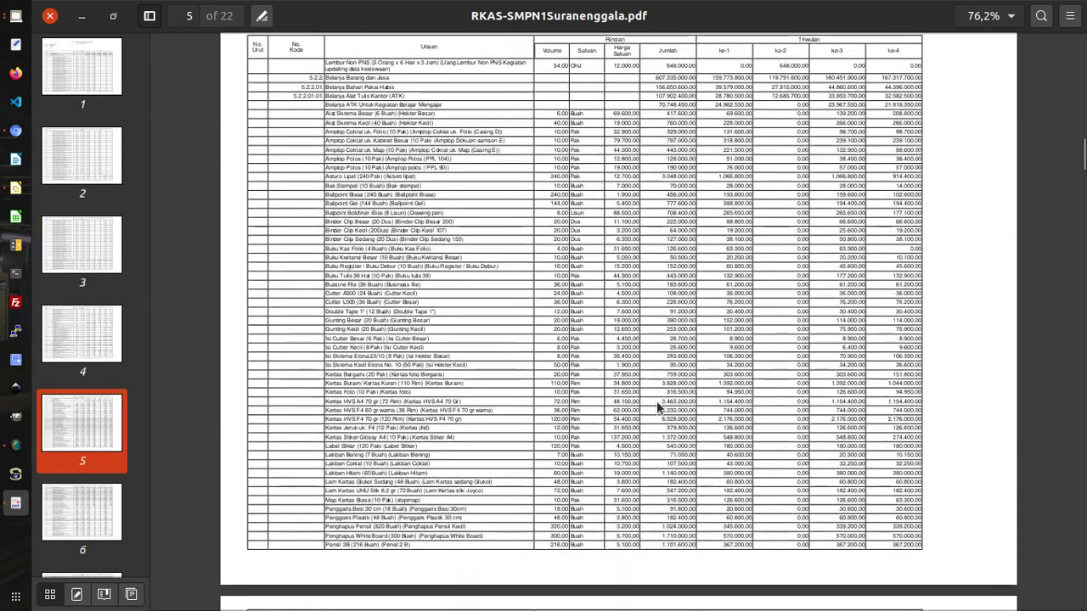
- Close the sample PDF and set the Anggaran Belanja report's Sumber Dana to BOS (Level 2)
click(50, 17)
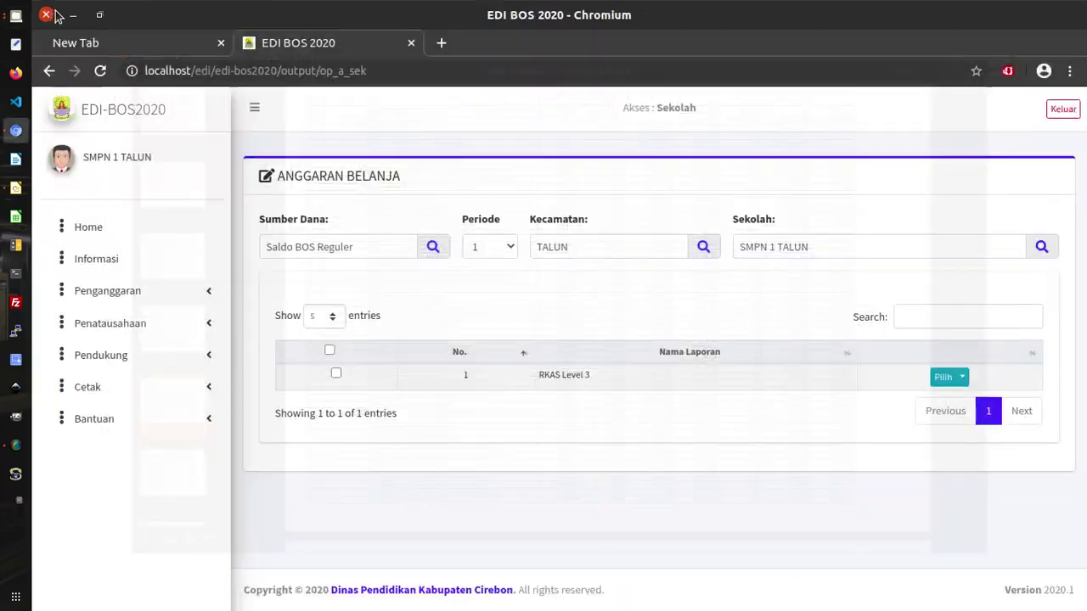
click(433, 247)
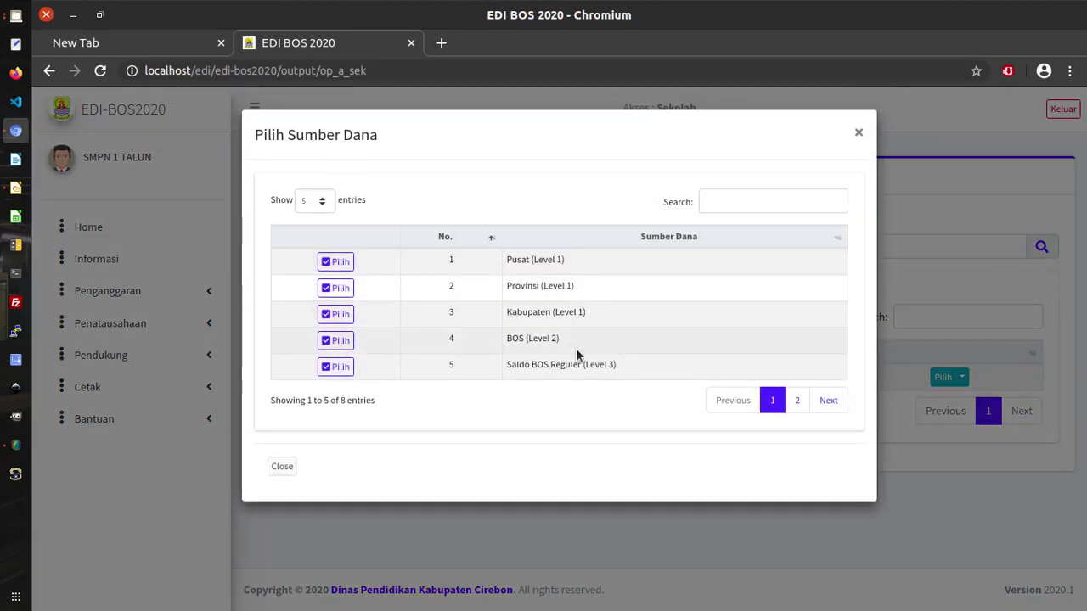
click(346, 348)
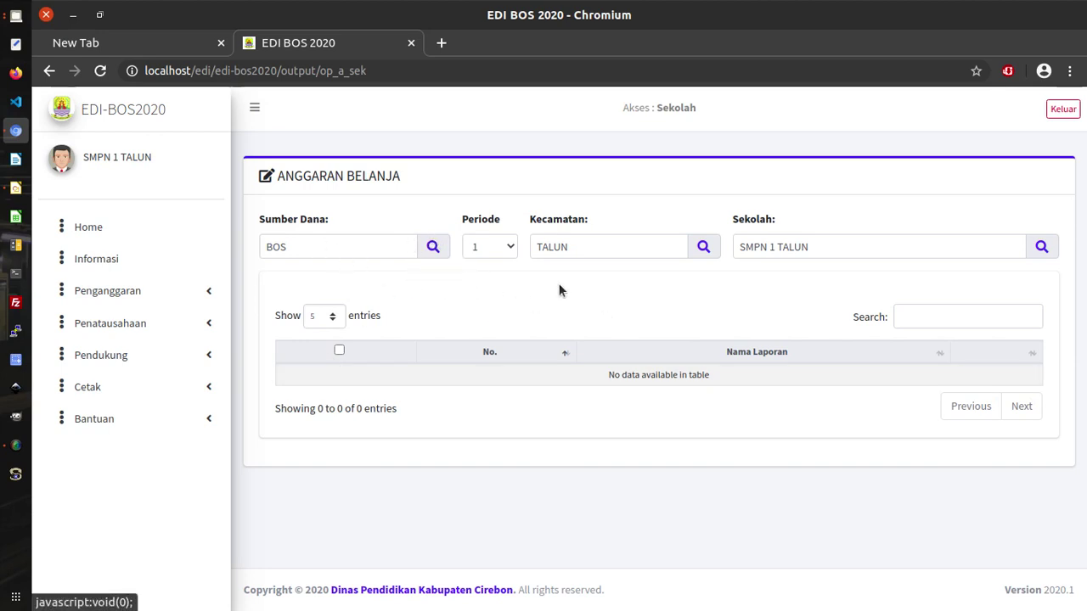
- Review the levels in the Sumber Dana list, and view the fund level diagram in pergeseran-kas.odg in LibreOffice Draw
click(434, 247)
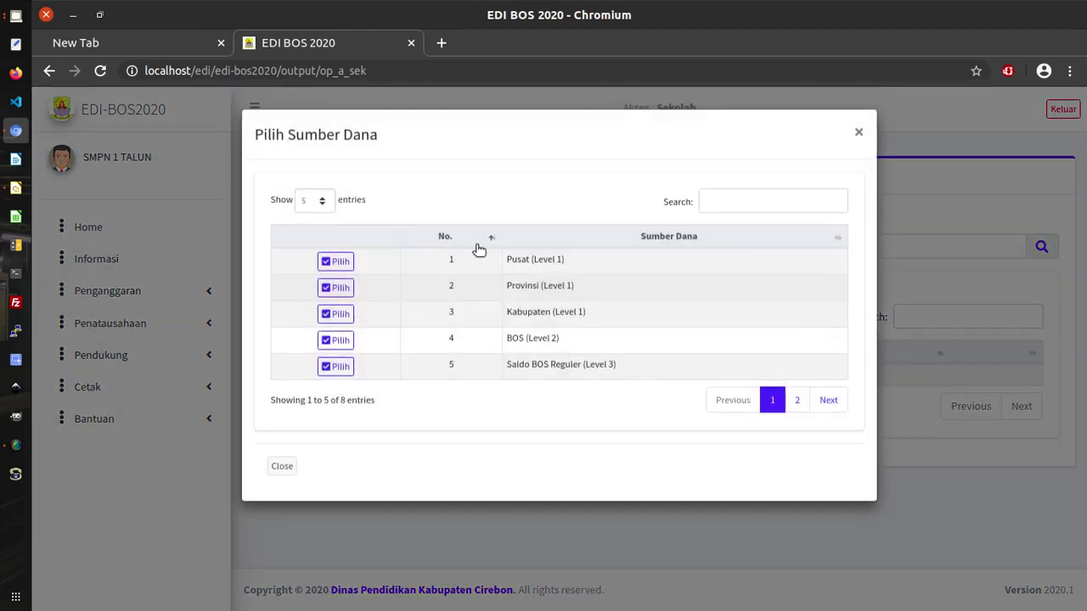
click(857, 133)
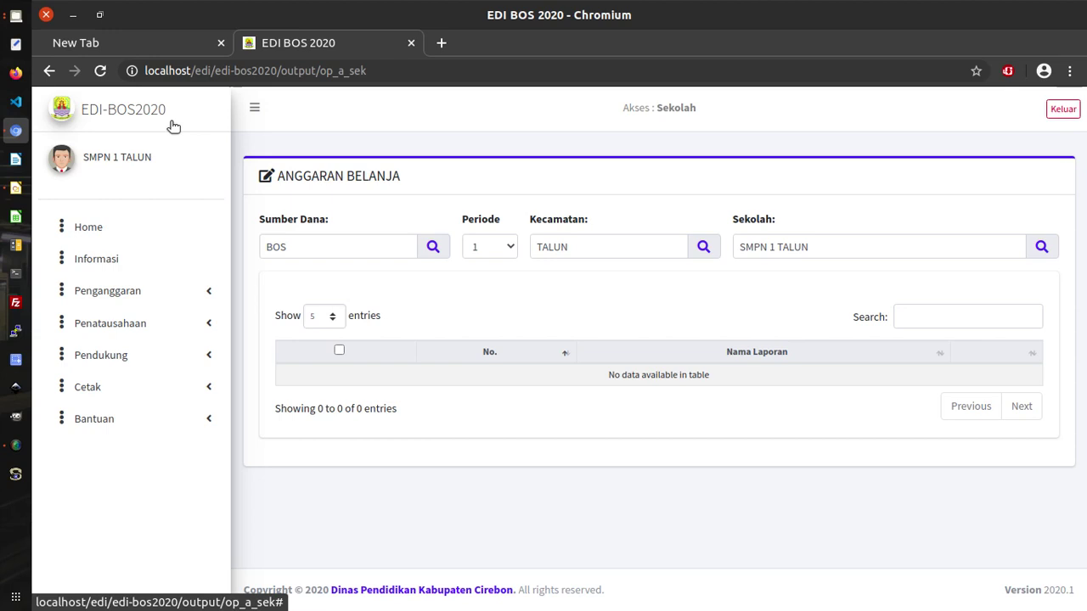
click(16, 187)
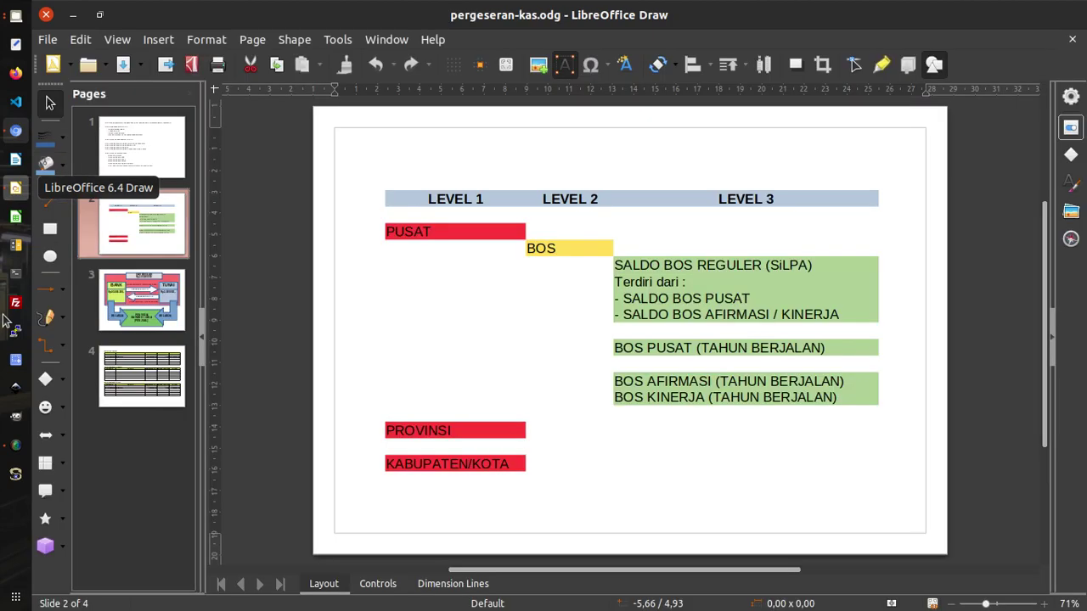
click(15, 444)
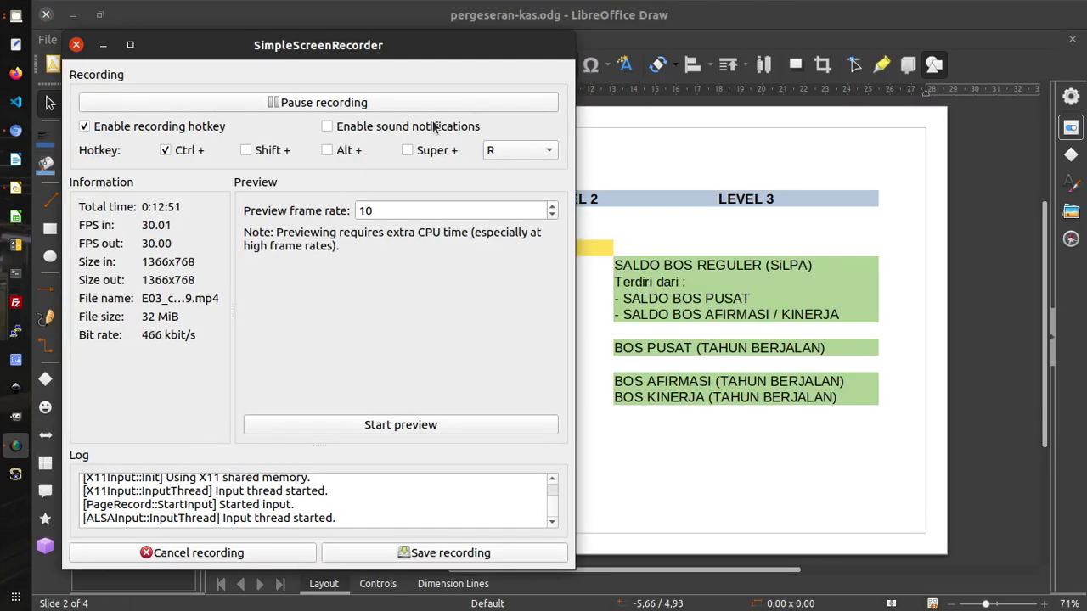